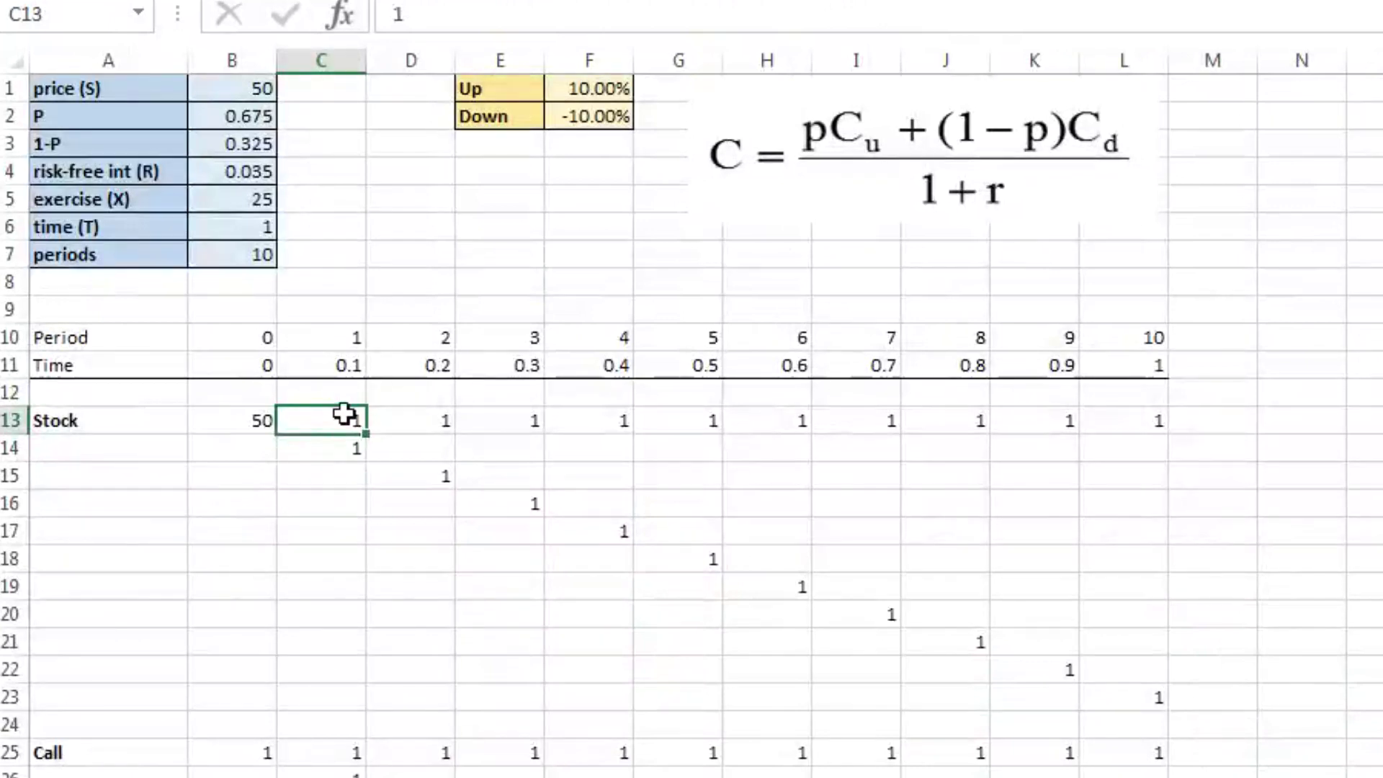
# - Inspect the starting stock price formula, which links to the price input and shows 50
pyautogui.click(267, 419)
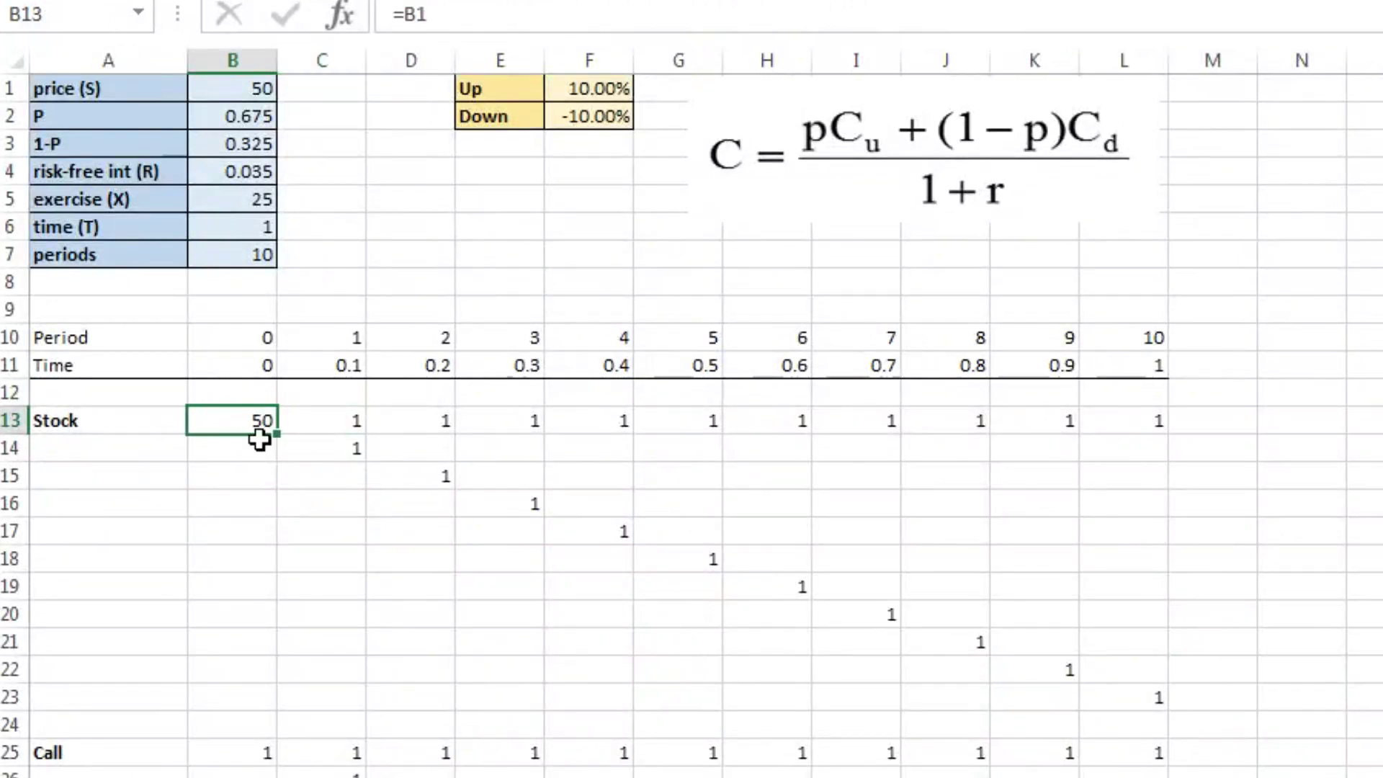
# - Return to the starting stock price cell showing 50
pyautogui.click(249, 340)
pyautogui.hotkey('shift', 'Down')
pyautogui.click(248, 339)
pyautogui.click(248, 424)
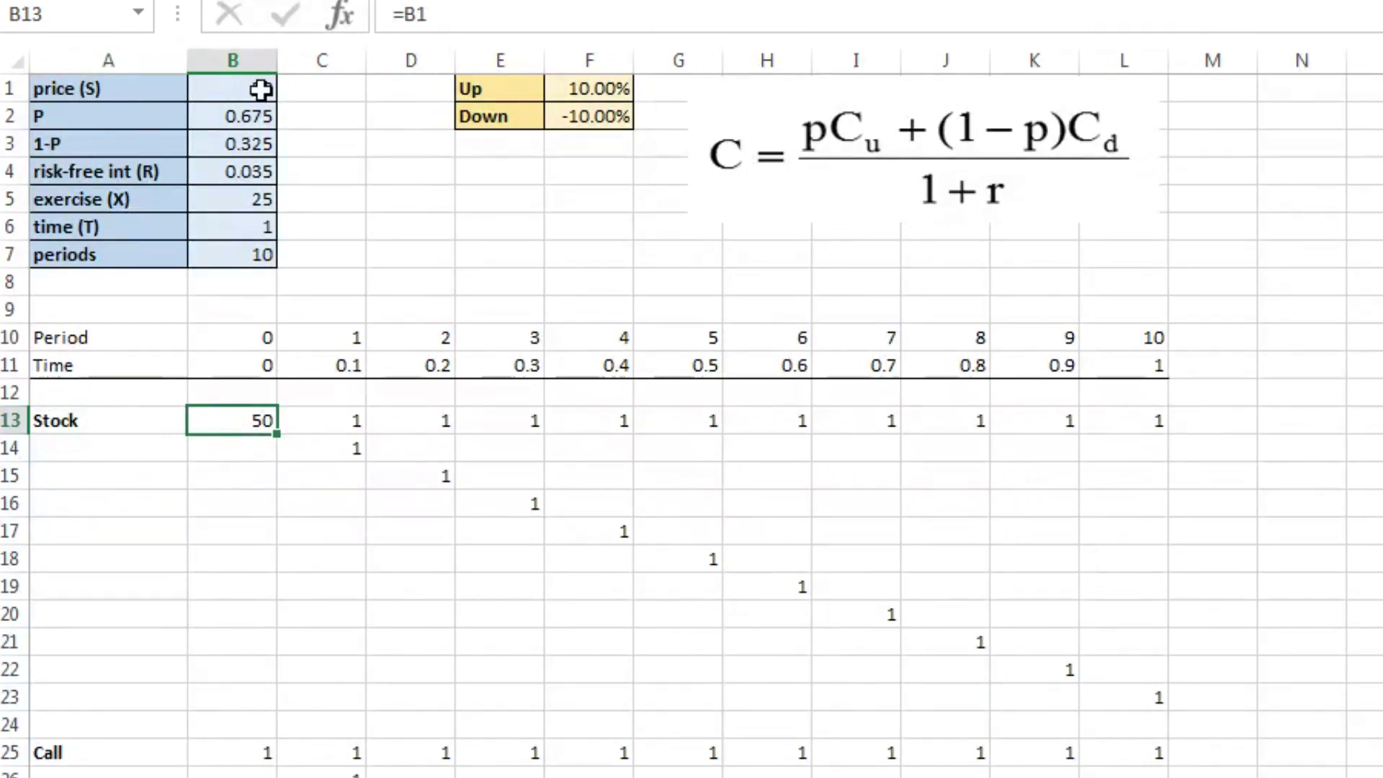
# - In C13, begin a nested IF applying the Down rate $F$2 to B12 when B13 is blank
pyautogui.click(340, 418)
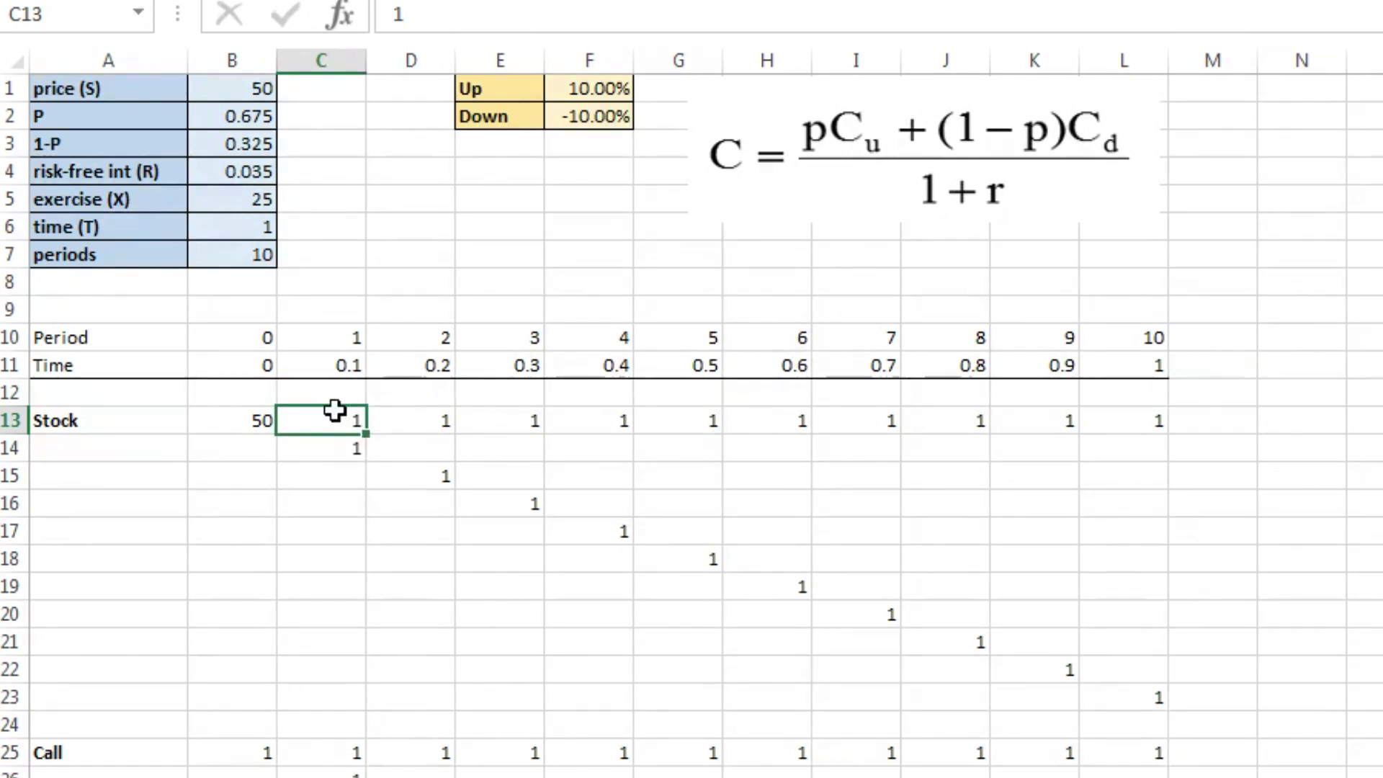
pyautogui.write('=IF(')
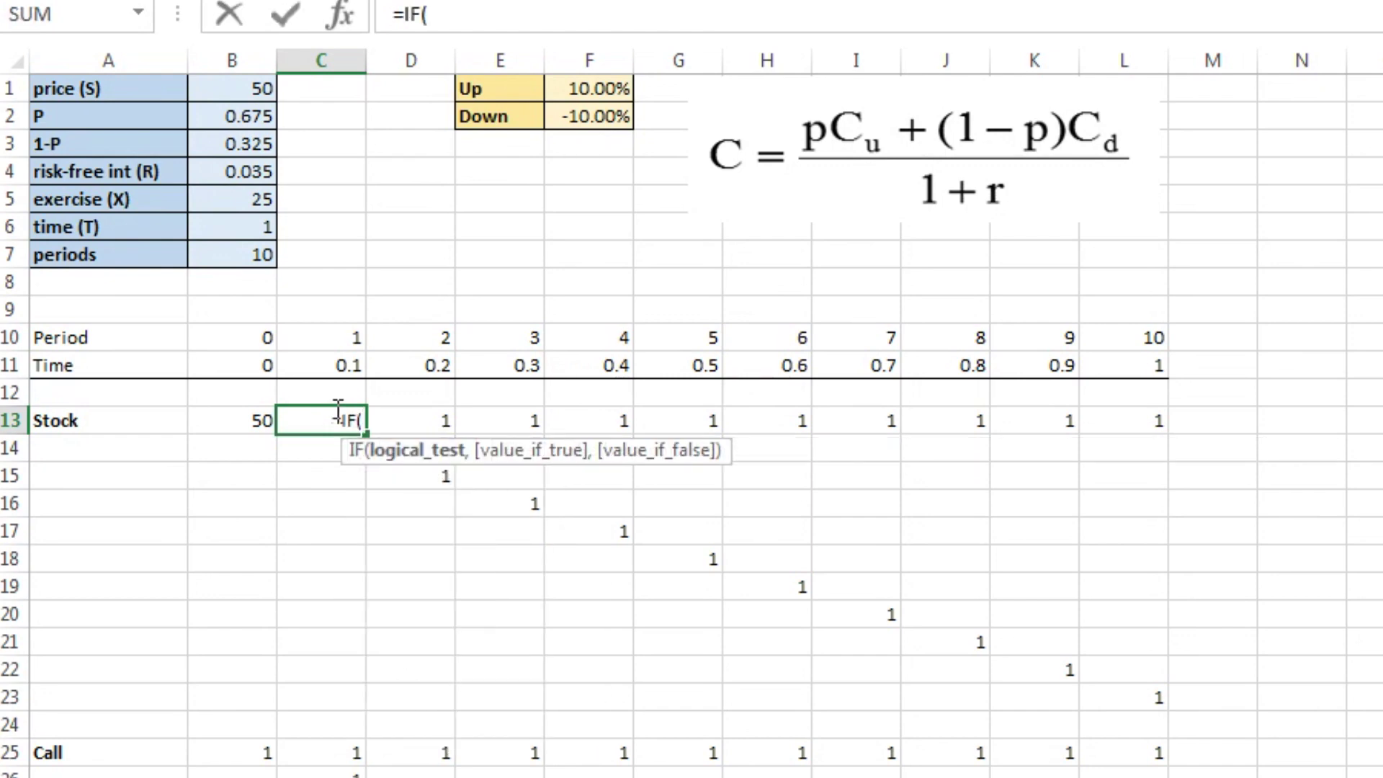
pyautogui.press('Left')
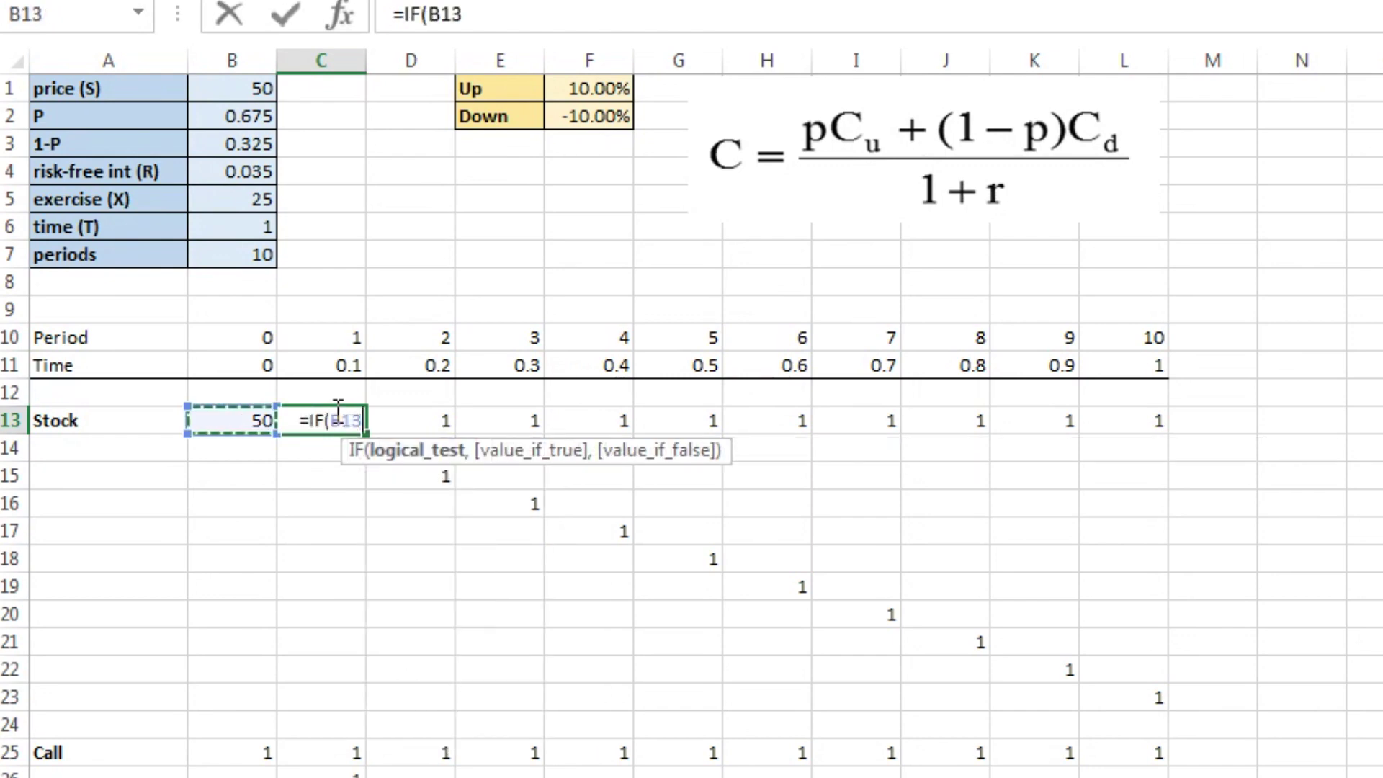
pyautogui.write('=')
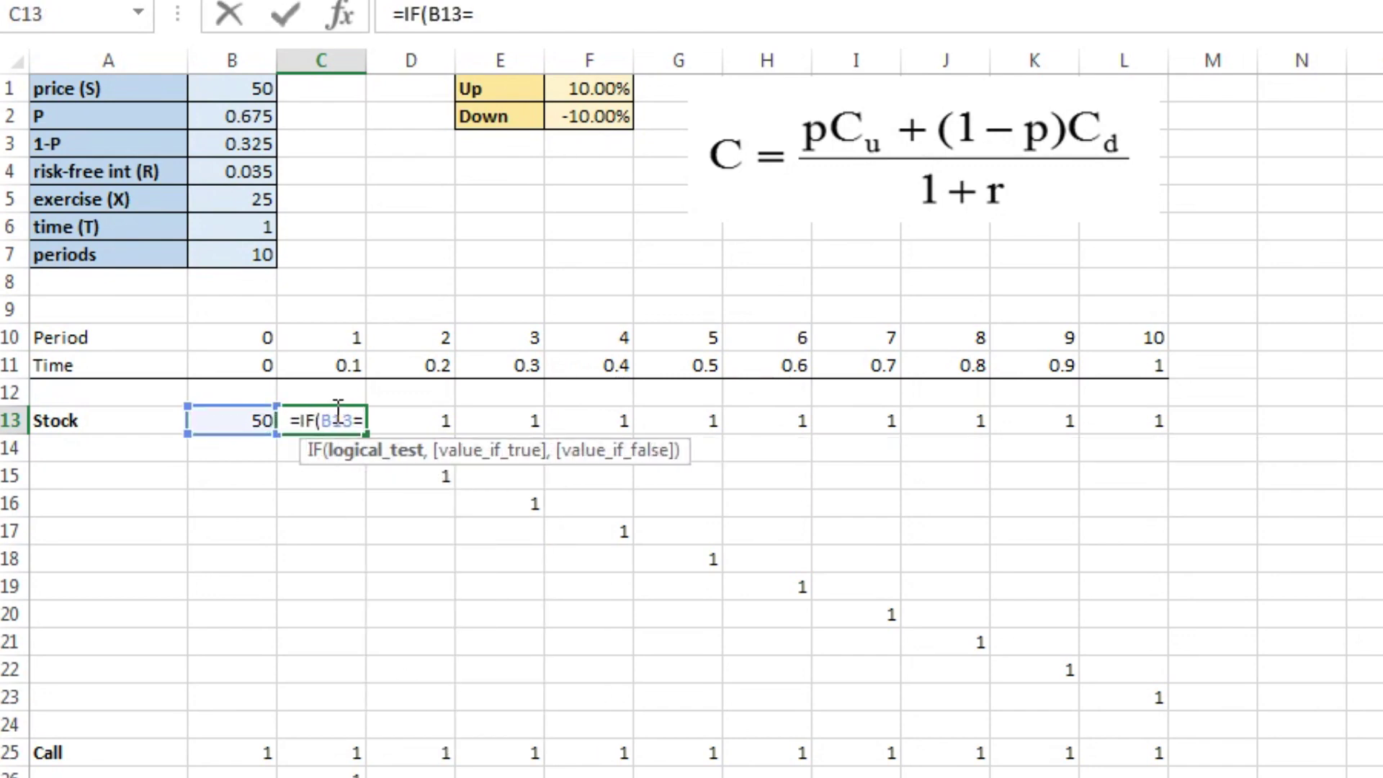
pyautogui.write('"",IF(')
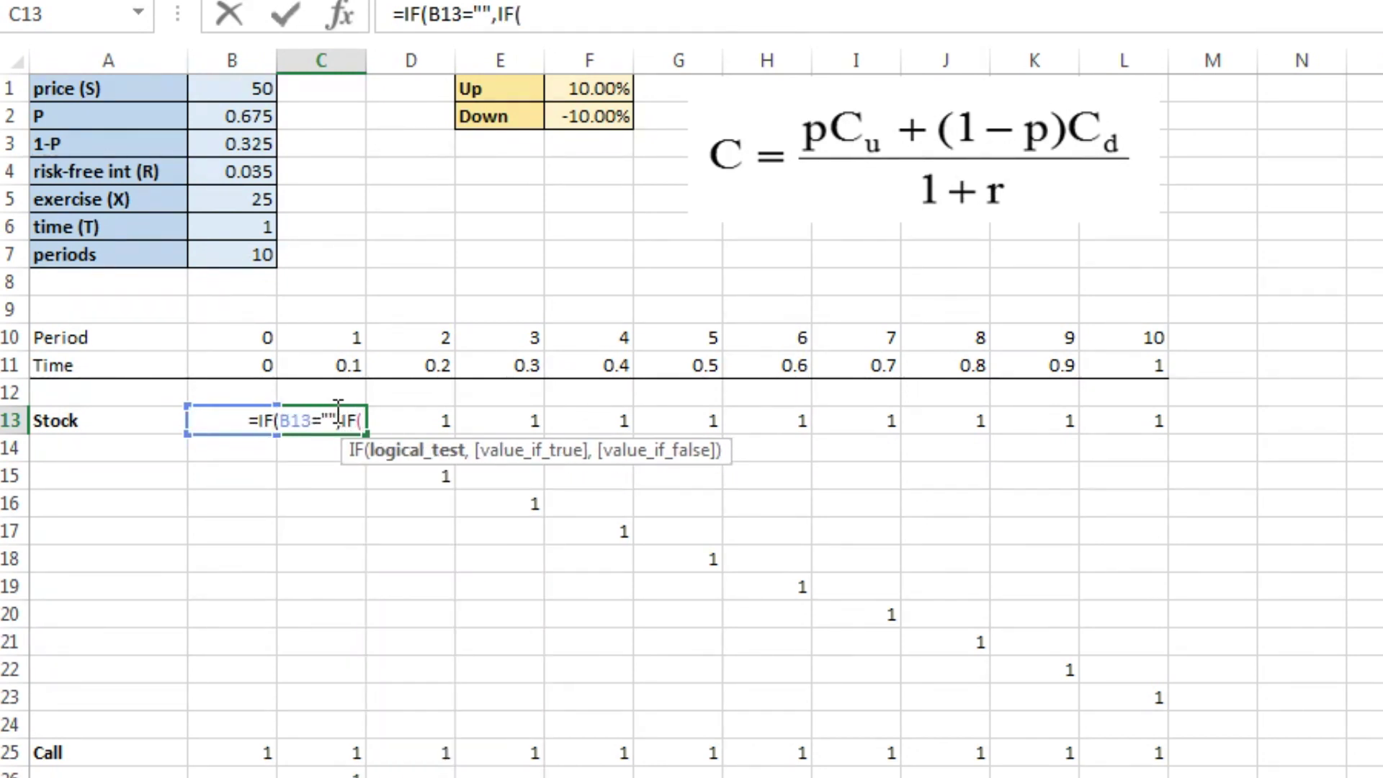
pyautogui.press('Left')
pyautogui.press('Up')
pyautogui.write('=""')
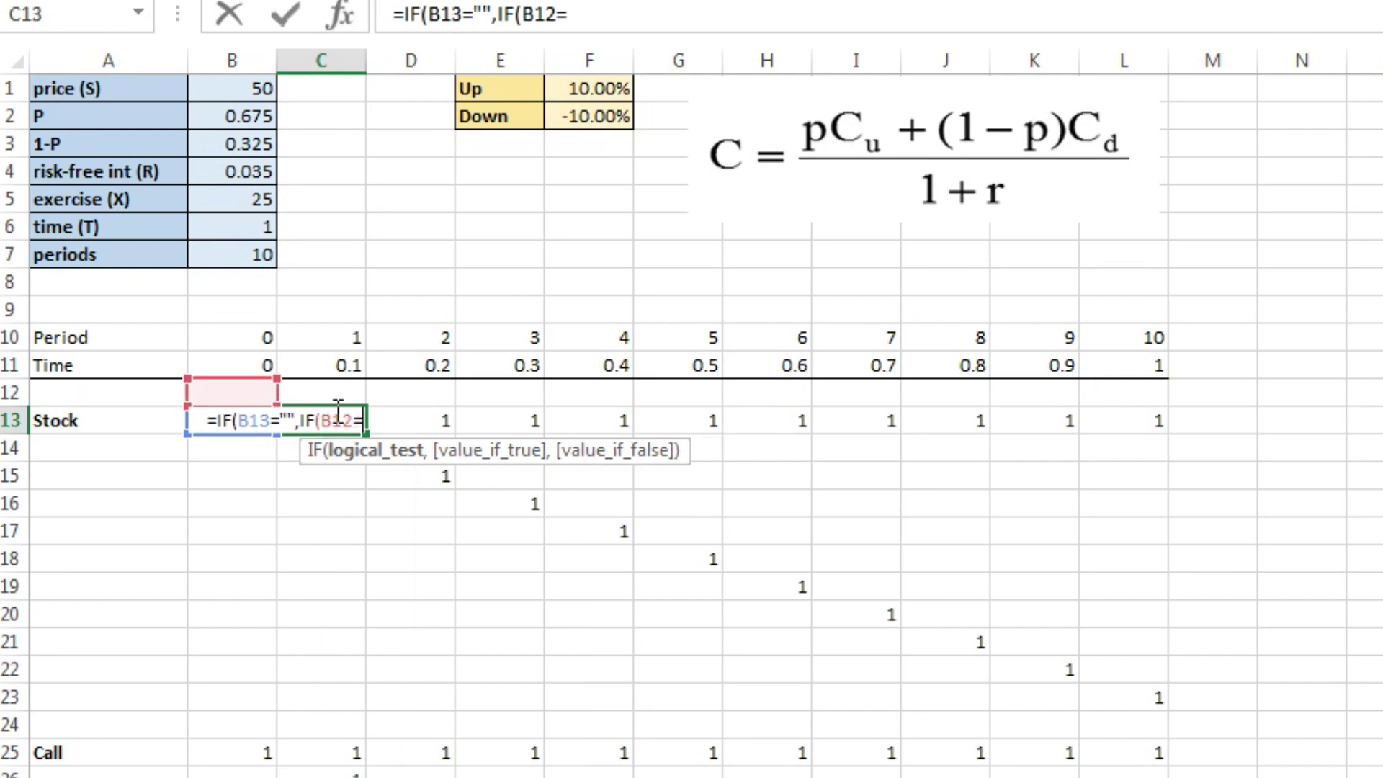
pyautogui.write(',')
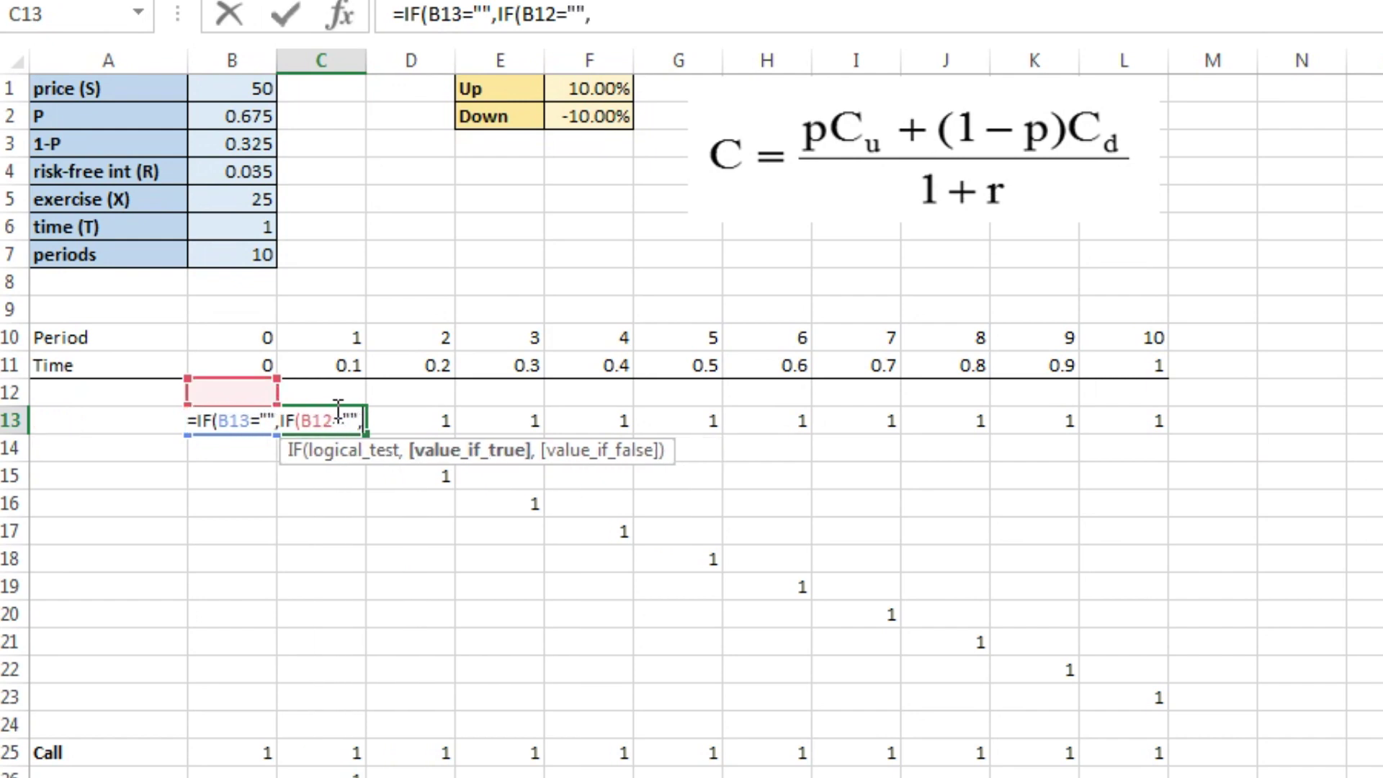
pyautogui.write('""')
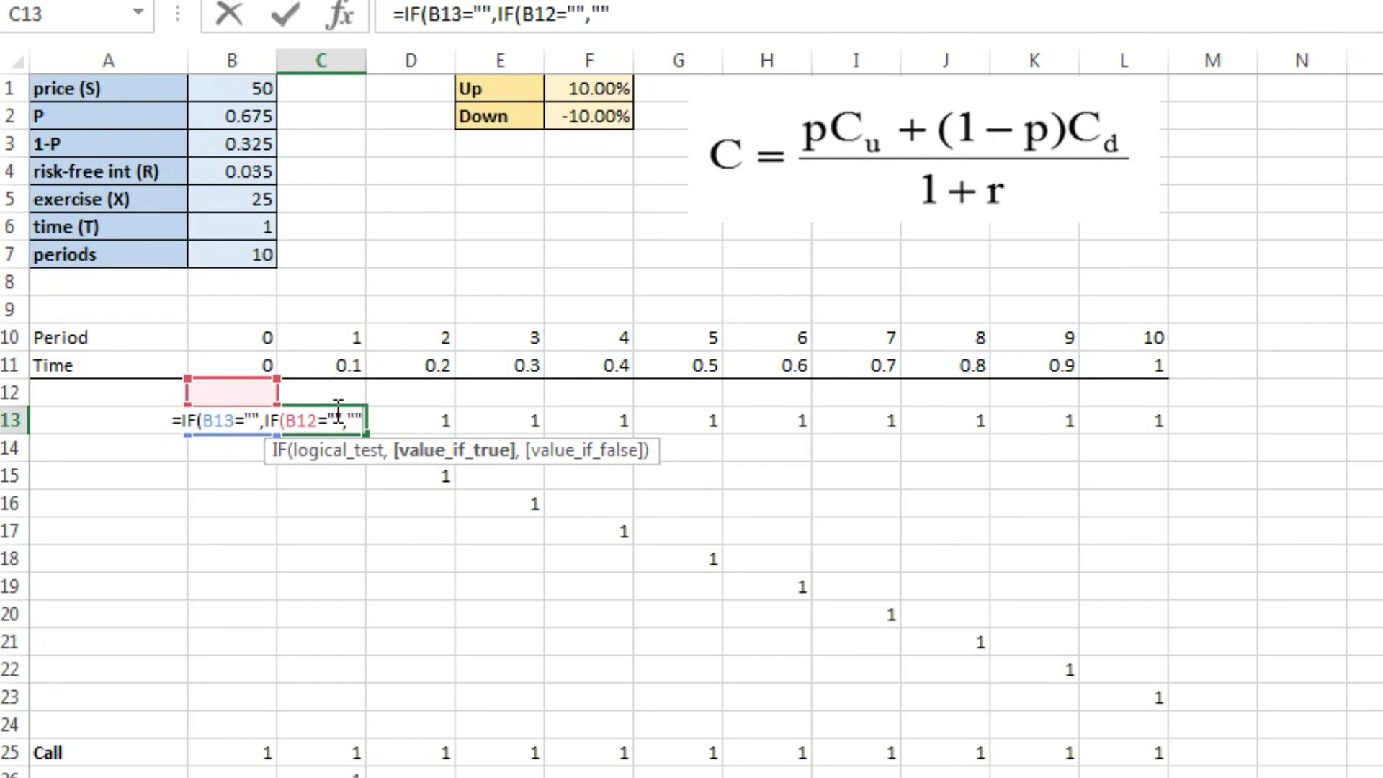
pyautogui.write(',')
pyautogui.press('Left')
pyautogui.press('Up')
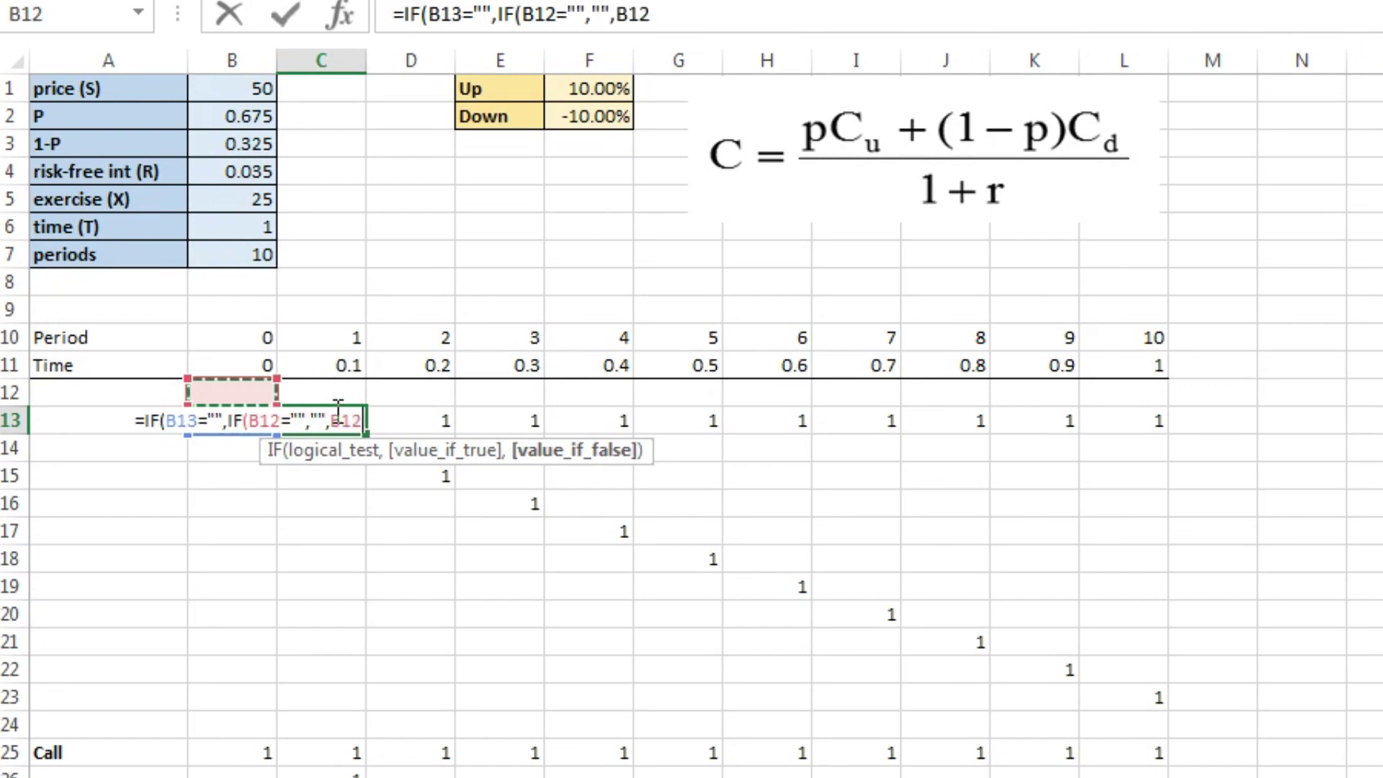
pyautogui.write('*(')
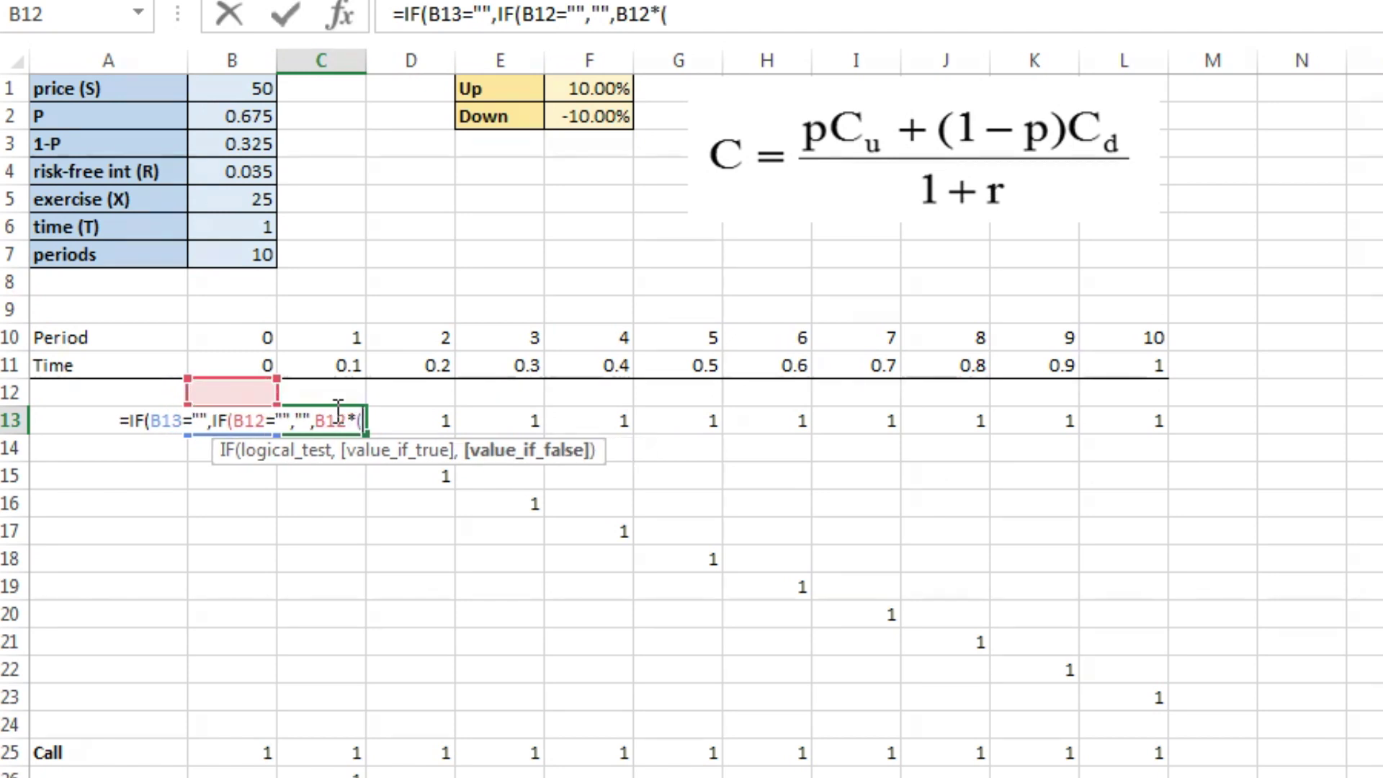
pyautogui.write('1+')
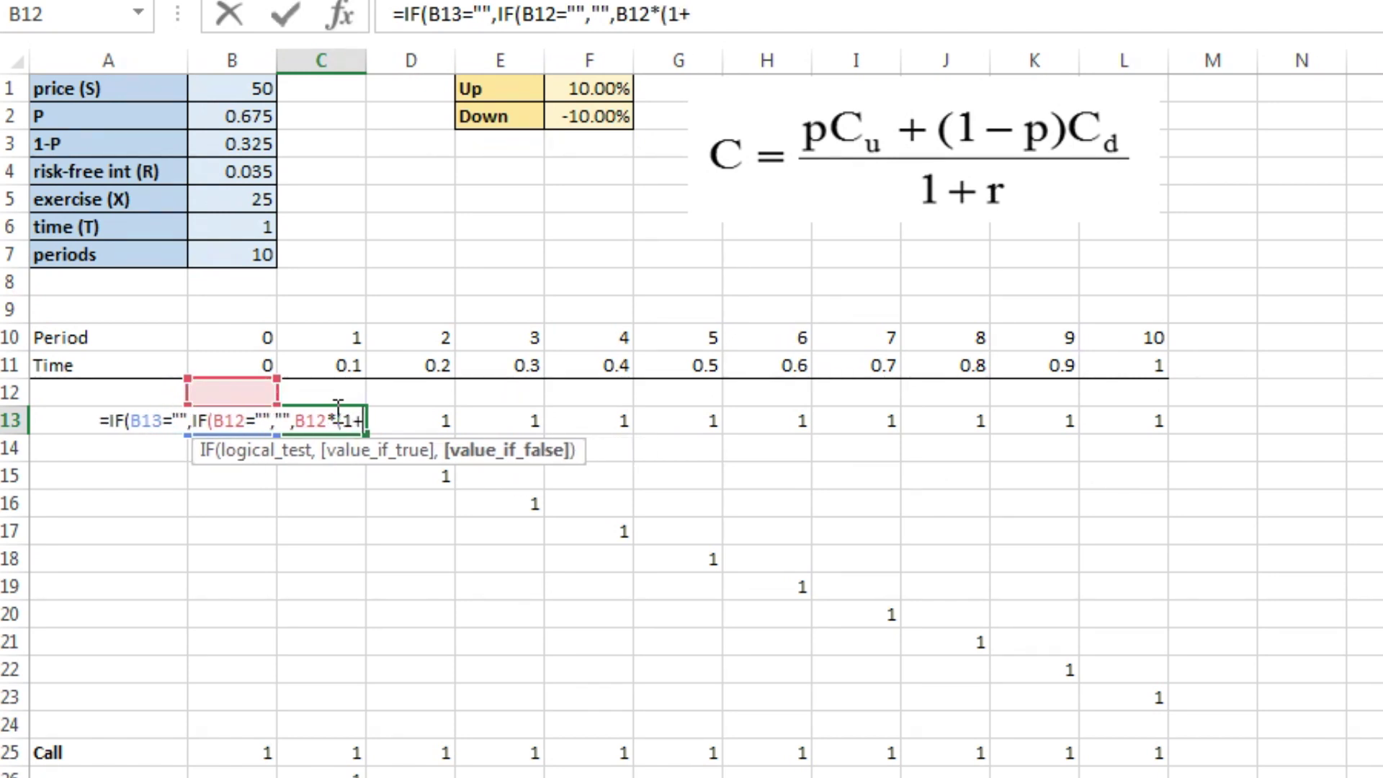
pyautogui.click(612, 108)
pyautogui.press('F4')
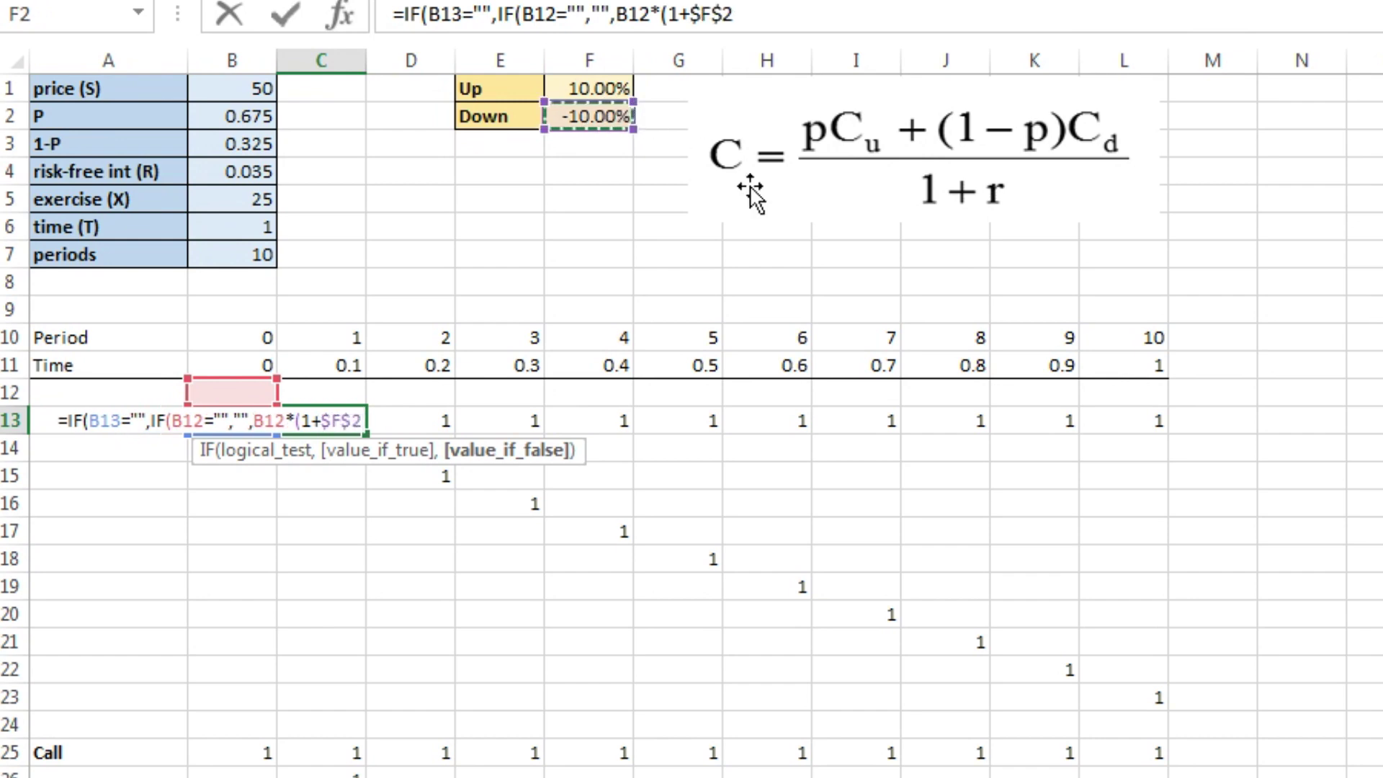
pyautogui.write(')')
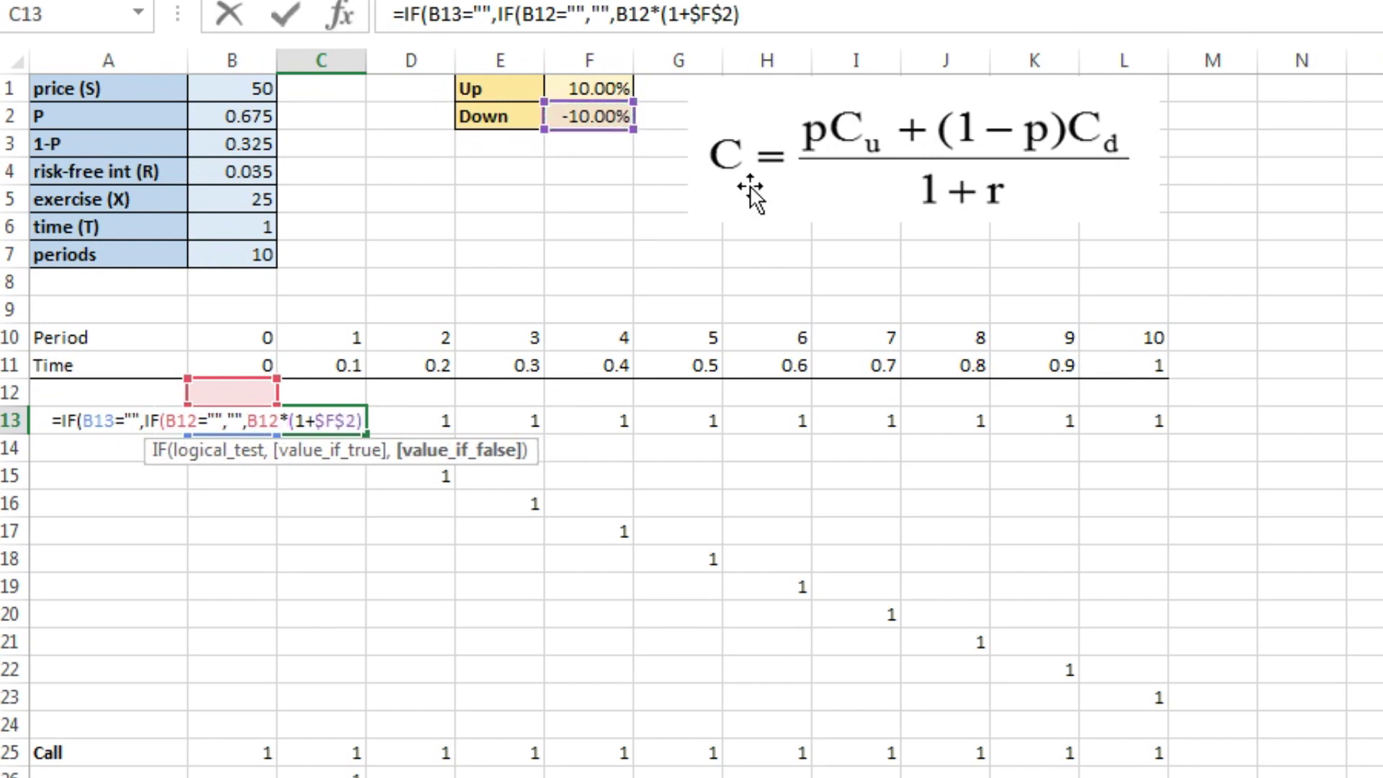
pyautogui.write(')')
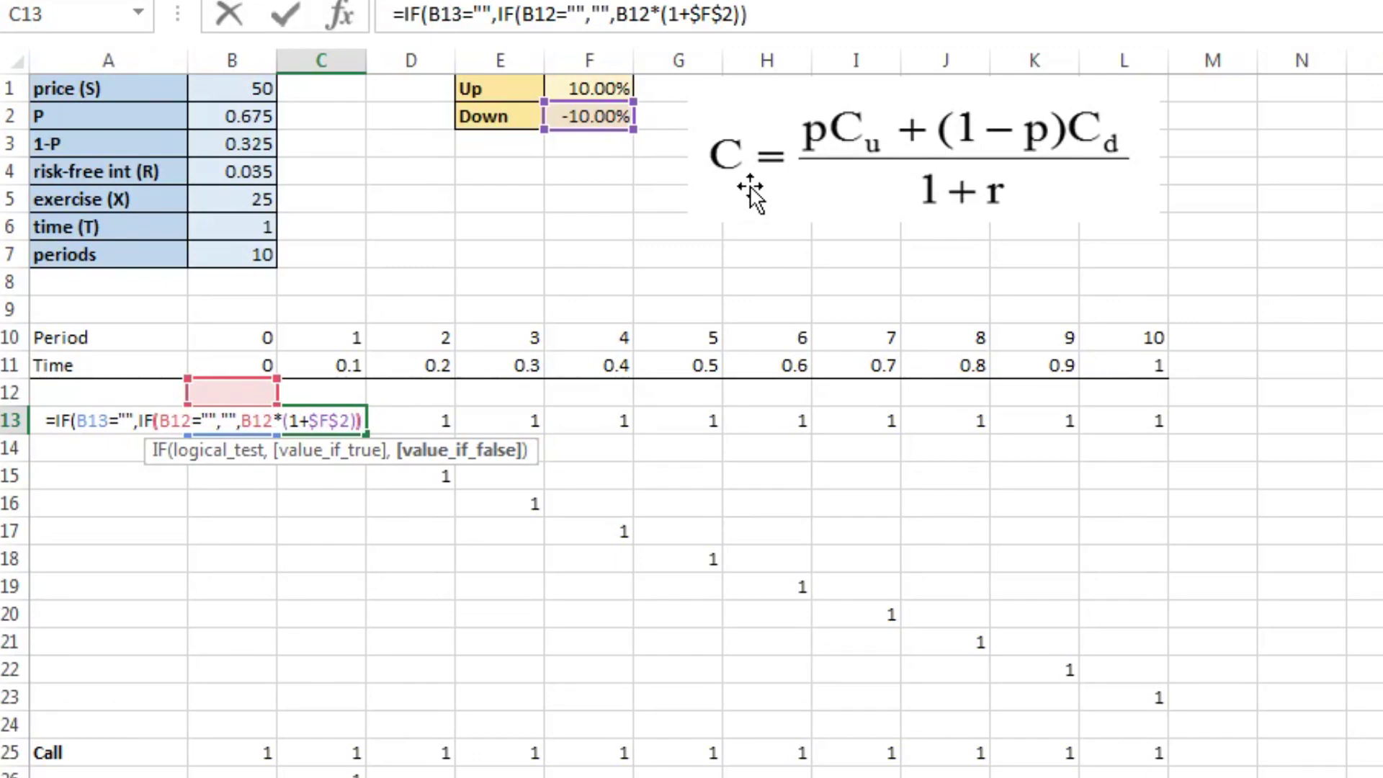
pyautogui.write(',')
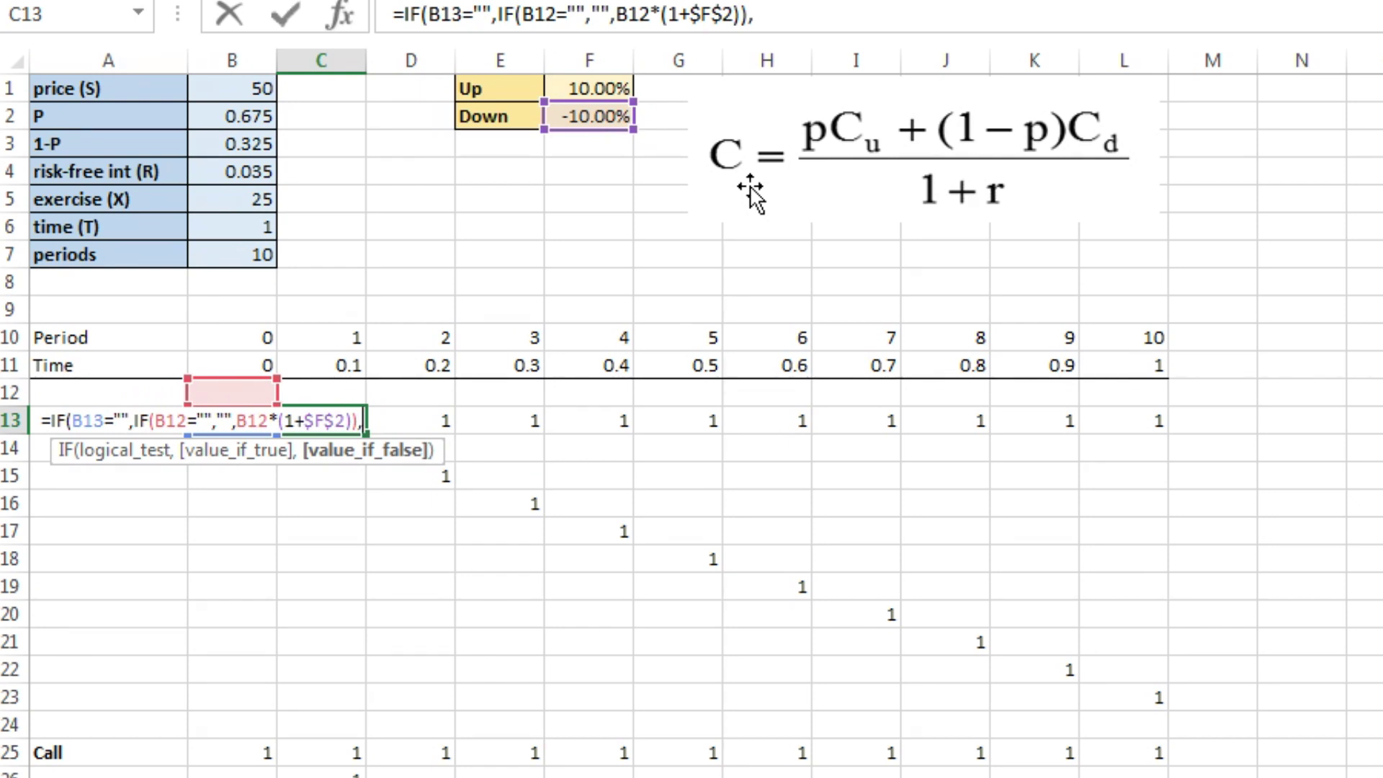
# - Finish C13 with the up move B13*(1+$F$1) and commit it, showing 55
pyautogui.press('Left')
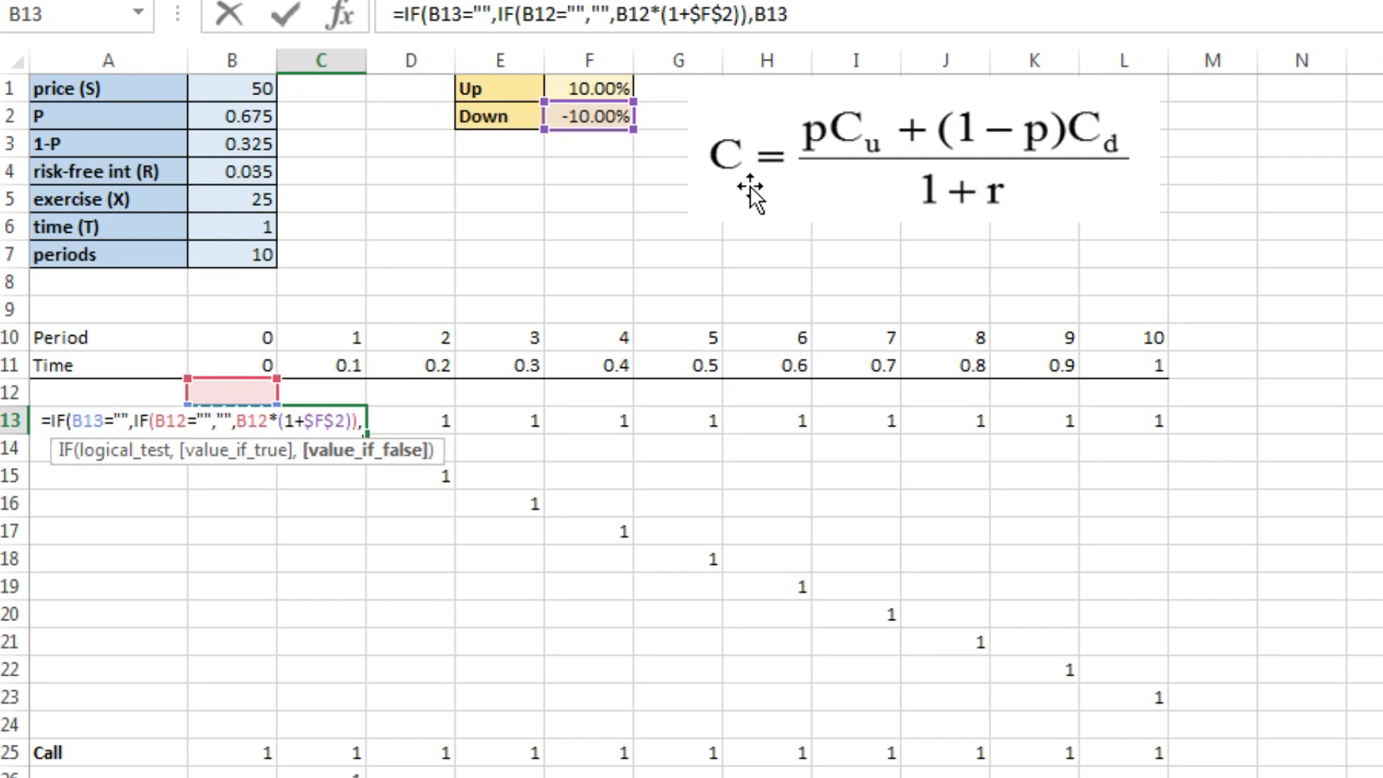
pyautogui.write('*')
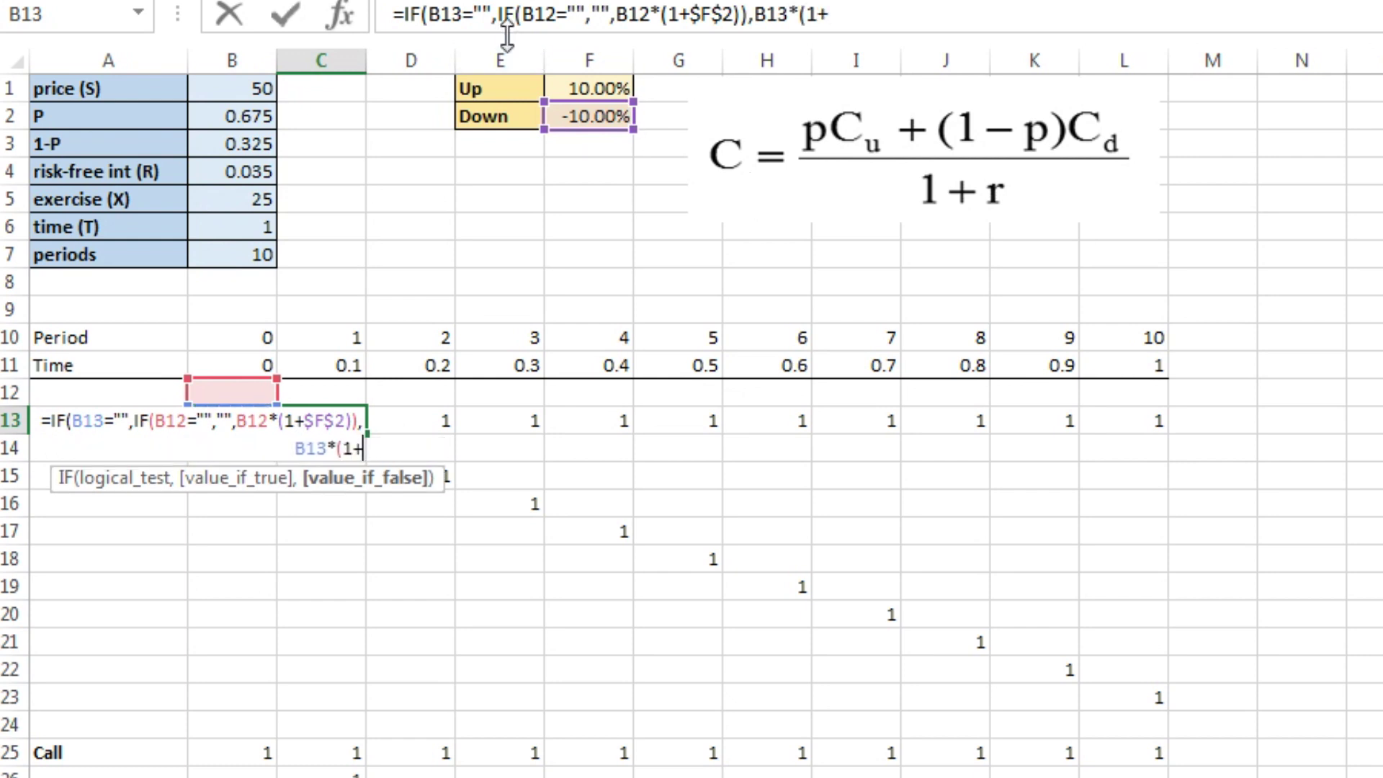
pyautogui.click(591, 89)
pyautogui.press('F4')
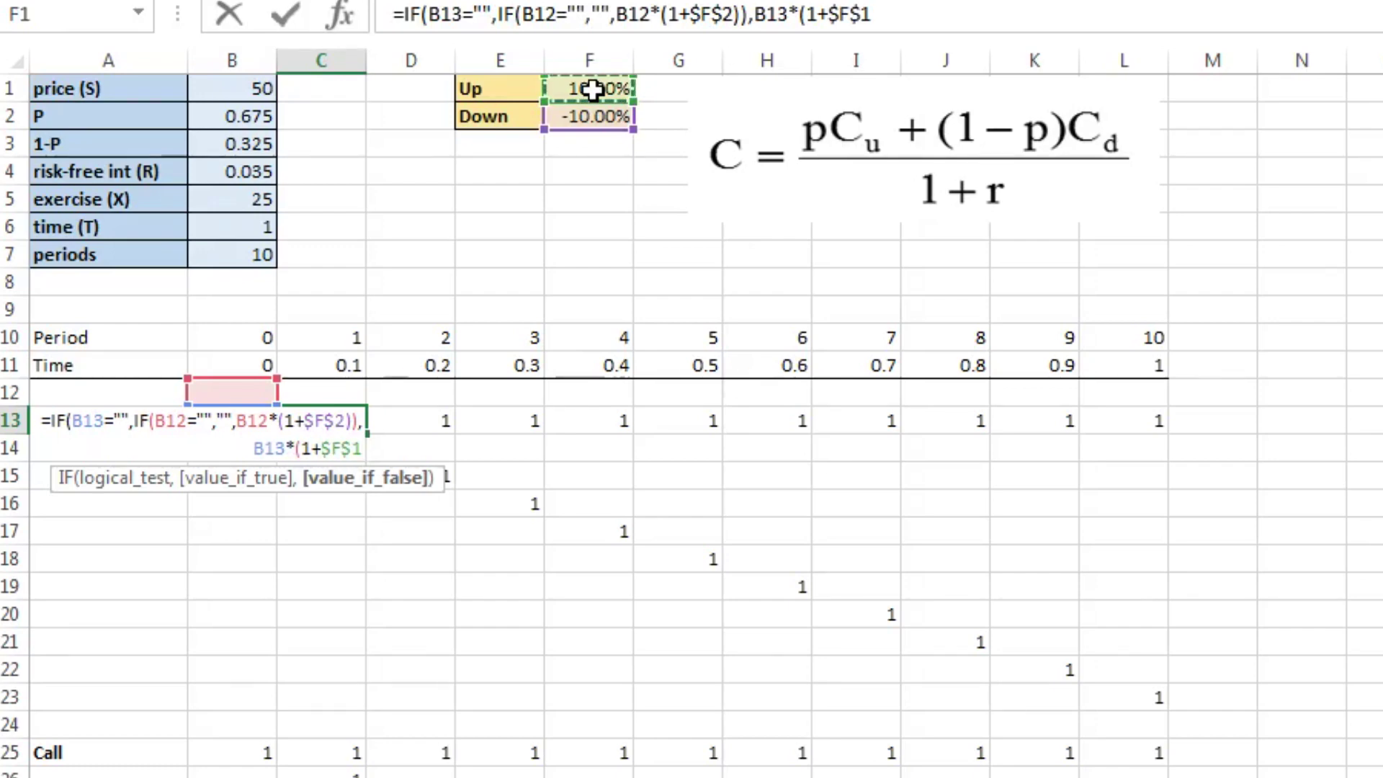
pyautogui.write('))')
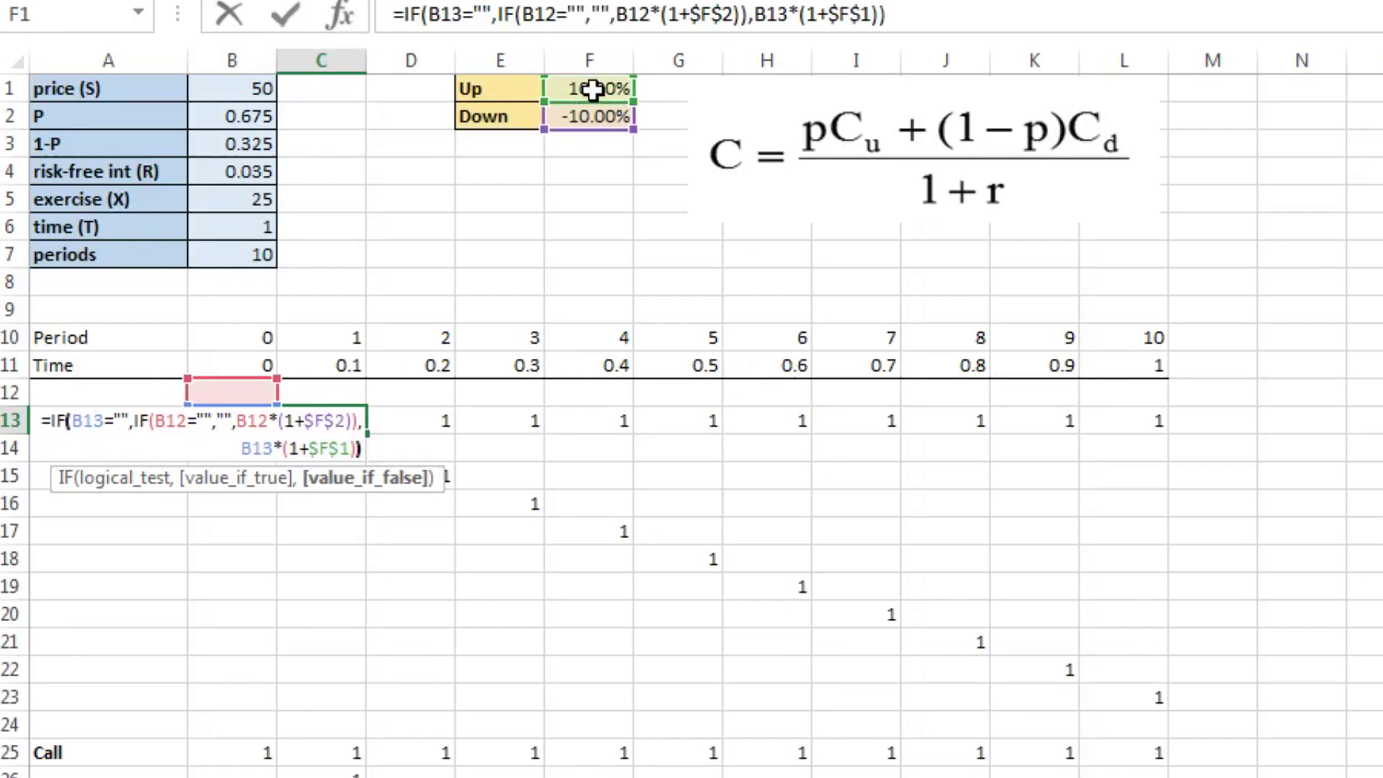
pyautogui.press('Return')
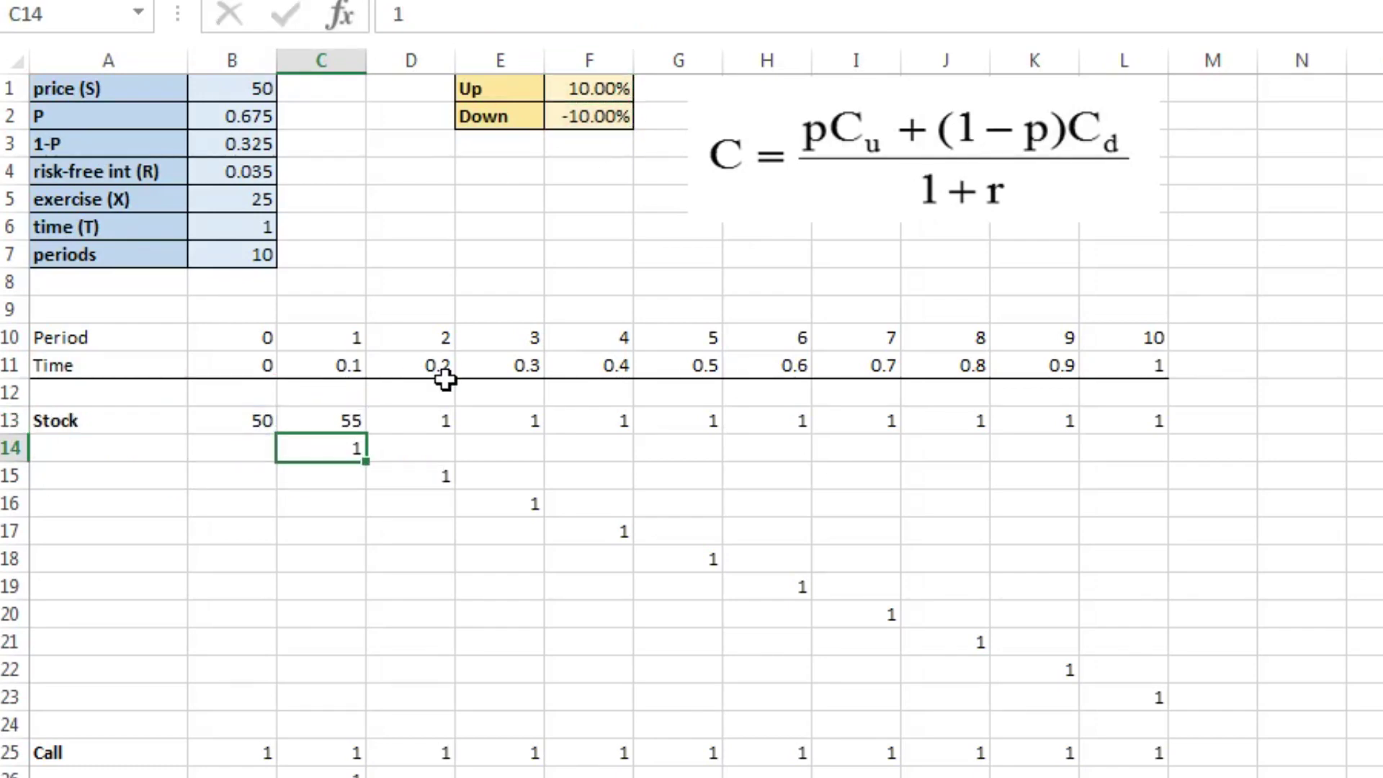
pyautogui.click(339, 419)
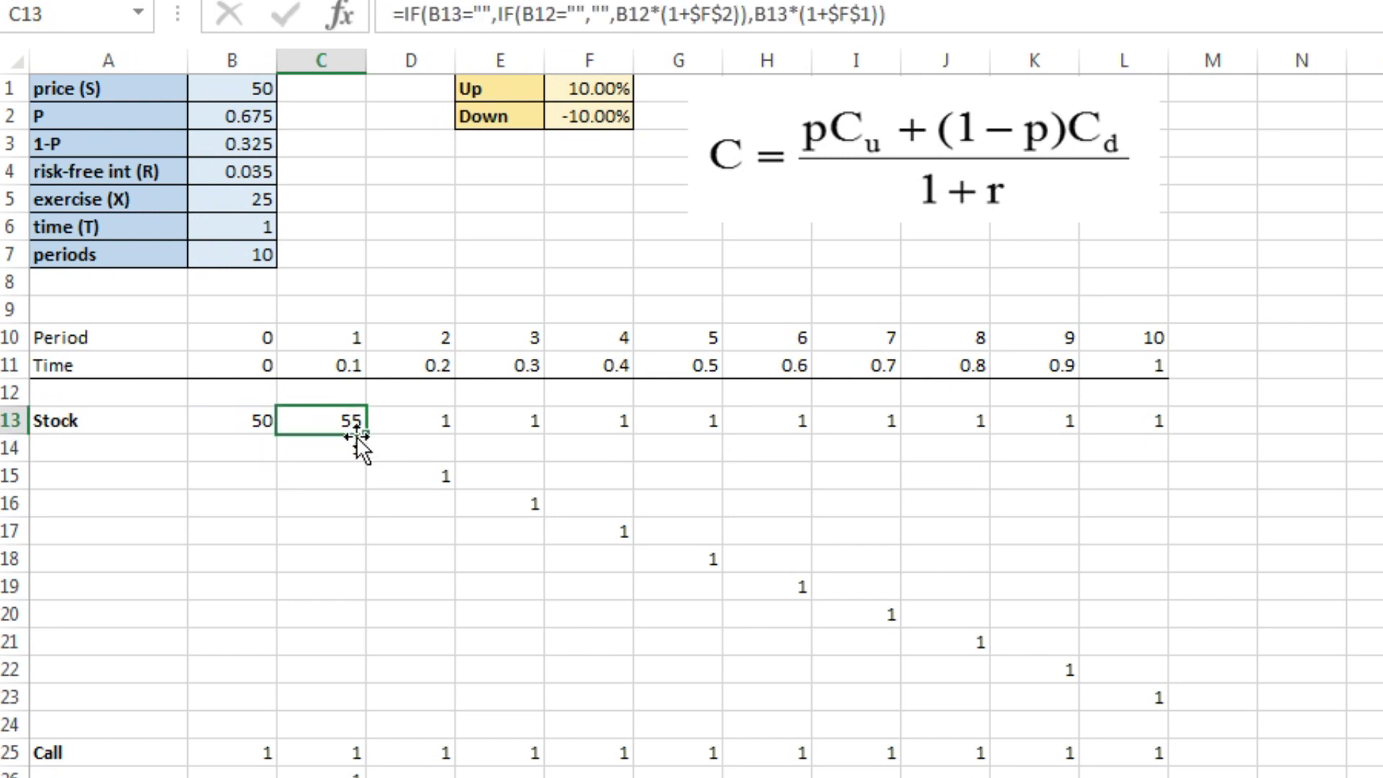
pyautogui.moveTo(368, 432); pyautogui.dragTo(1151, 699)
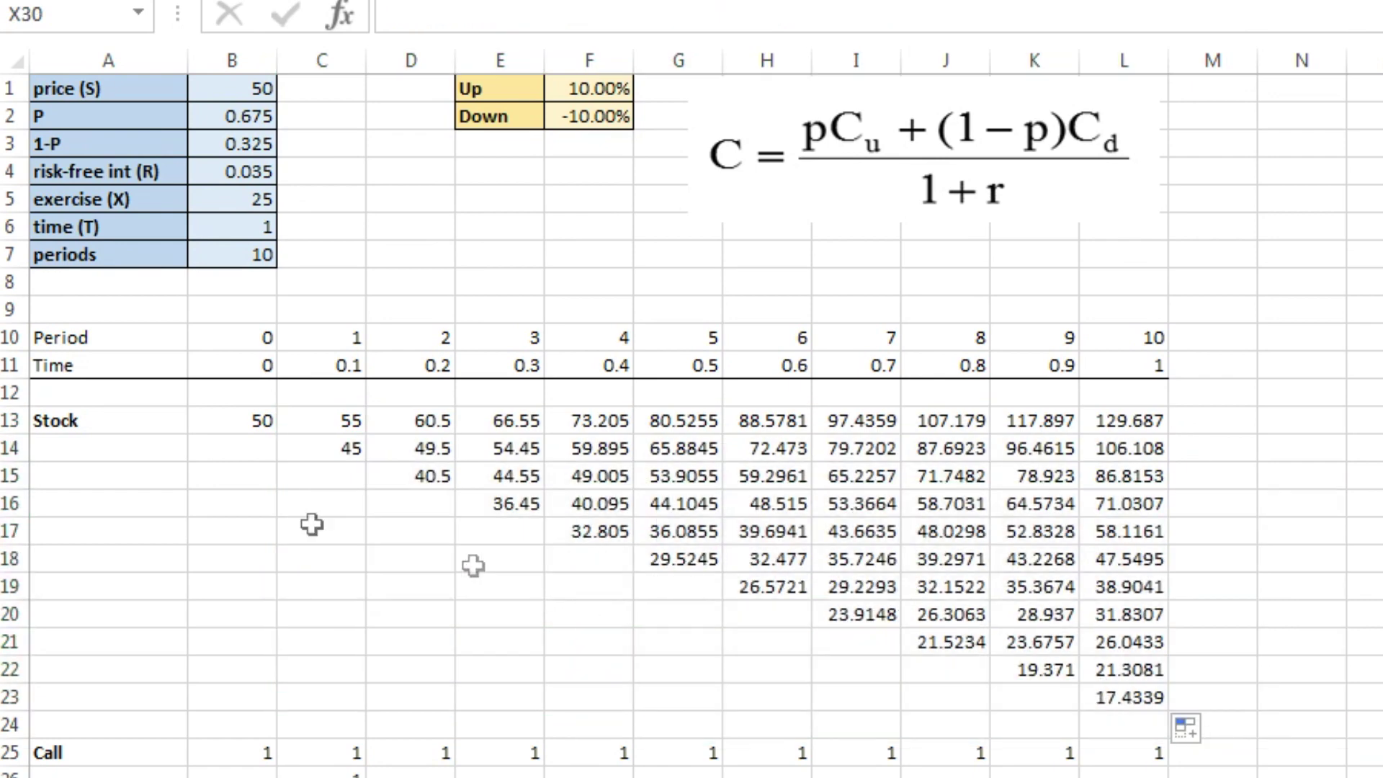
pyautogui.click(407, 559)
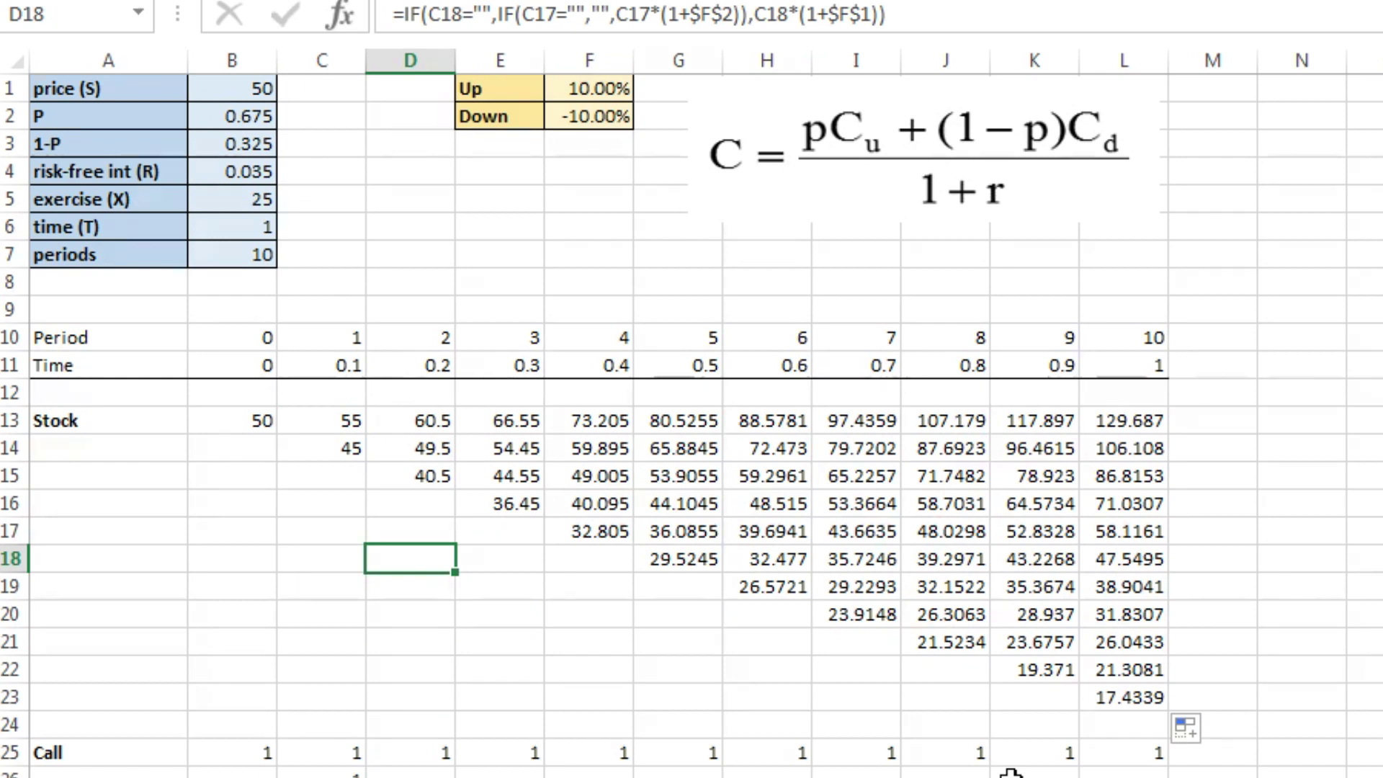
pyautogui.press('F2')
pyautogui.press('Escape')
pyautogui.press('Up')
pyautogui.press('F2')
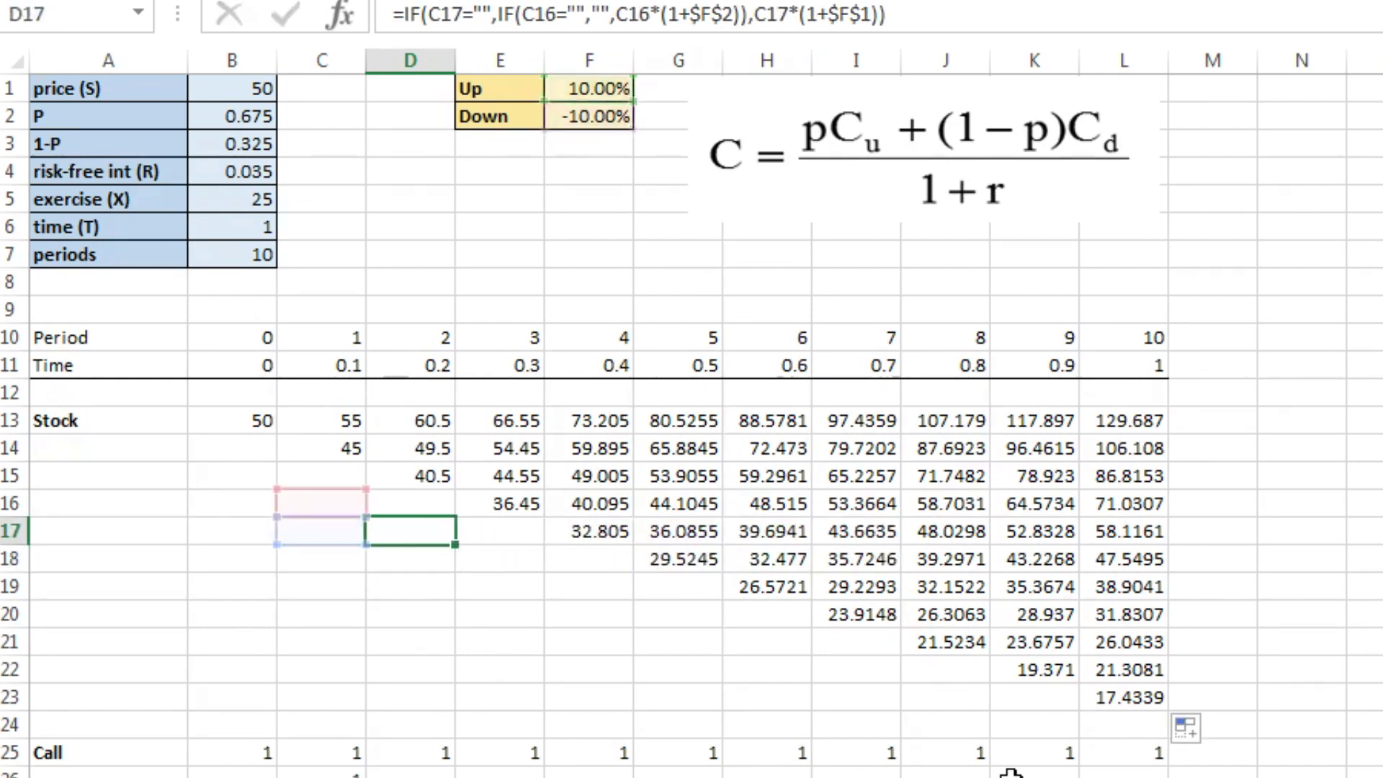
pyautogui.press('Escape')
pyautogui.press('Down')
pyautogui.press('Down')
pyautogui.press('F2')
pyautogui.press('Escape')
pyautogui.press('Left')
pyautogui.press('Up')
pyautogui.press('Up')
pyautogui.press('Up')
pyautogui.press('Up')
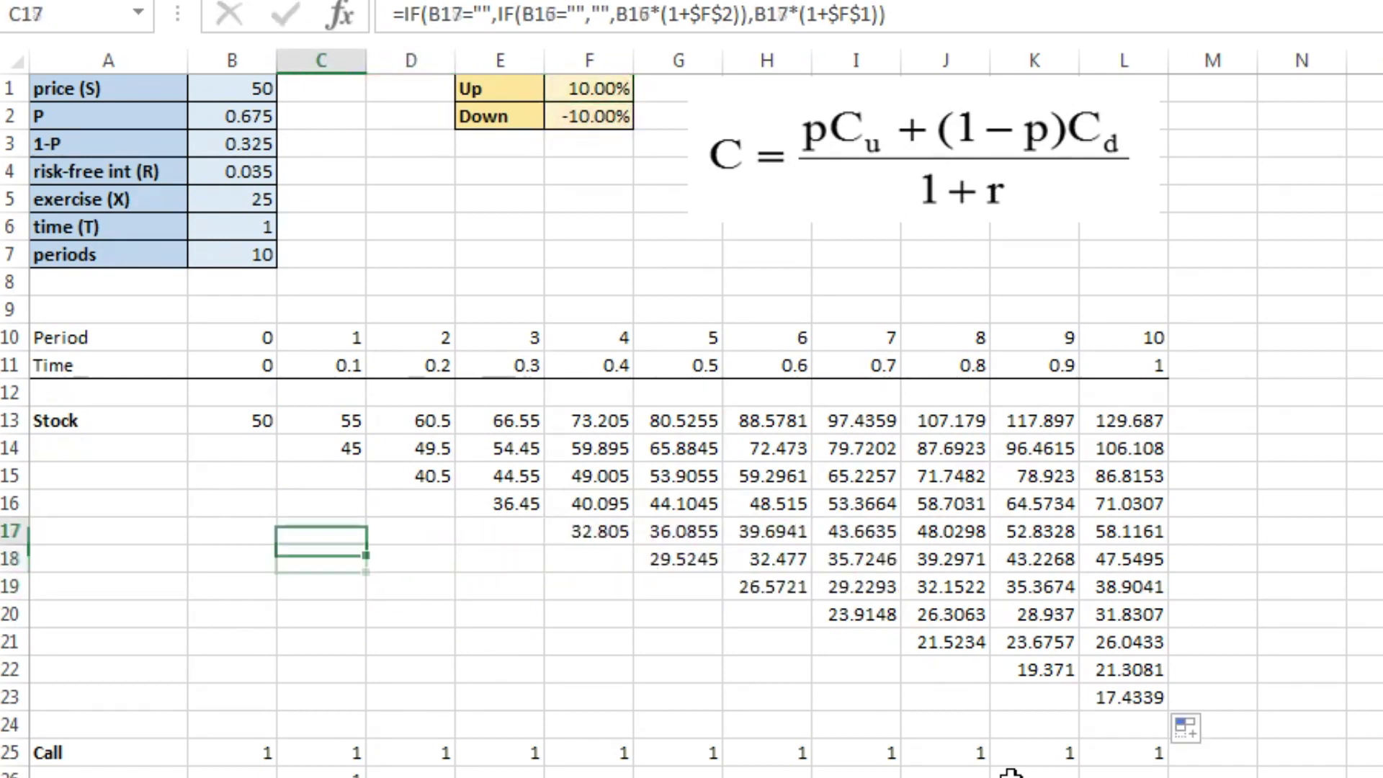
pyautogui.press('Down')
pyautogui.press('F2')
pyautogui.press('Escape')
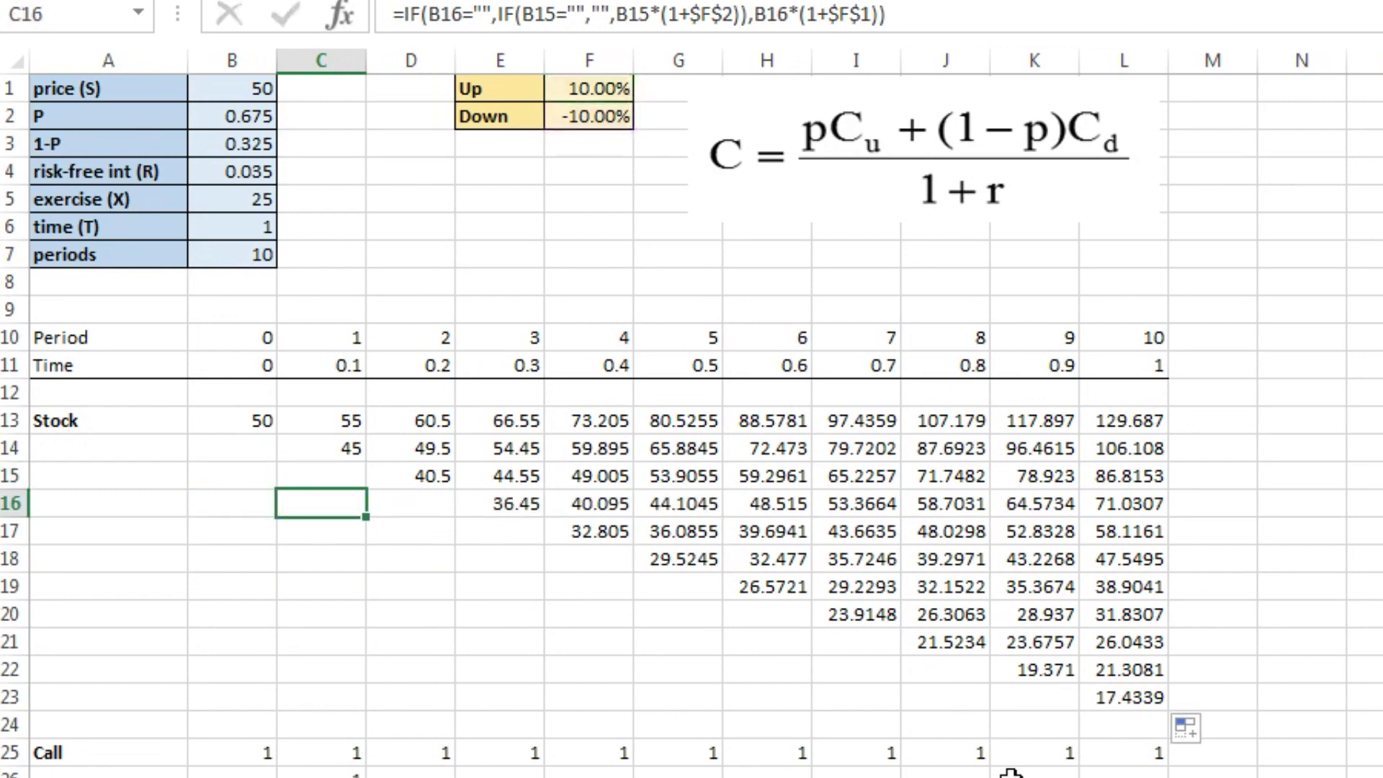
pyautogui.press('Right')
pyautogui.press('Down')
pyautogui.press('Right')
pyautogui.press('Down')
pyautogui.press('Right')
pyautogui.press('Down')
pyautogui.press('Down')
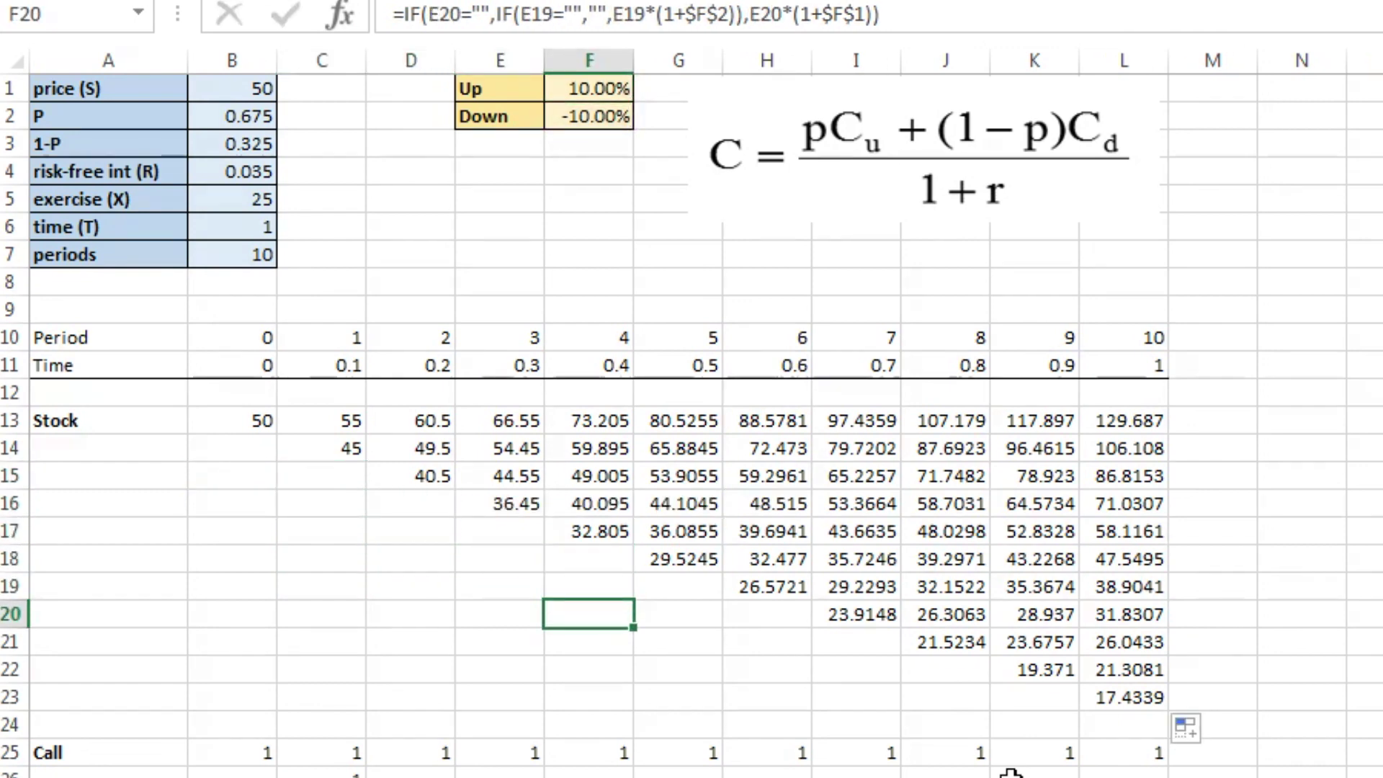
pyautogui.press('F2')
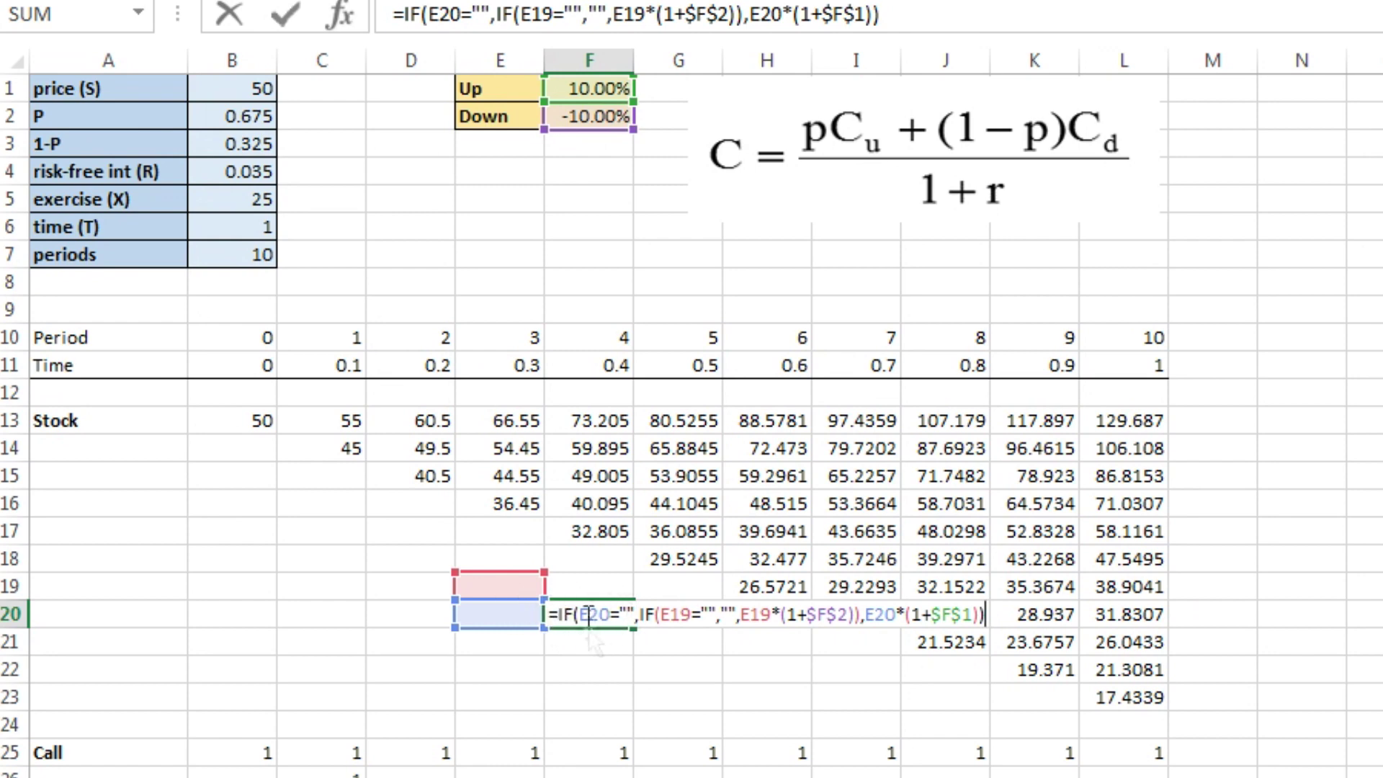
pyautogui.press('Escape')
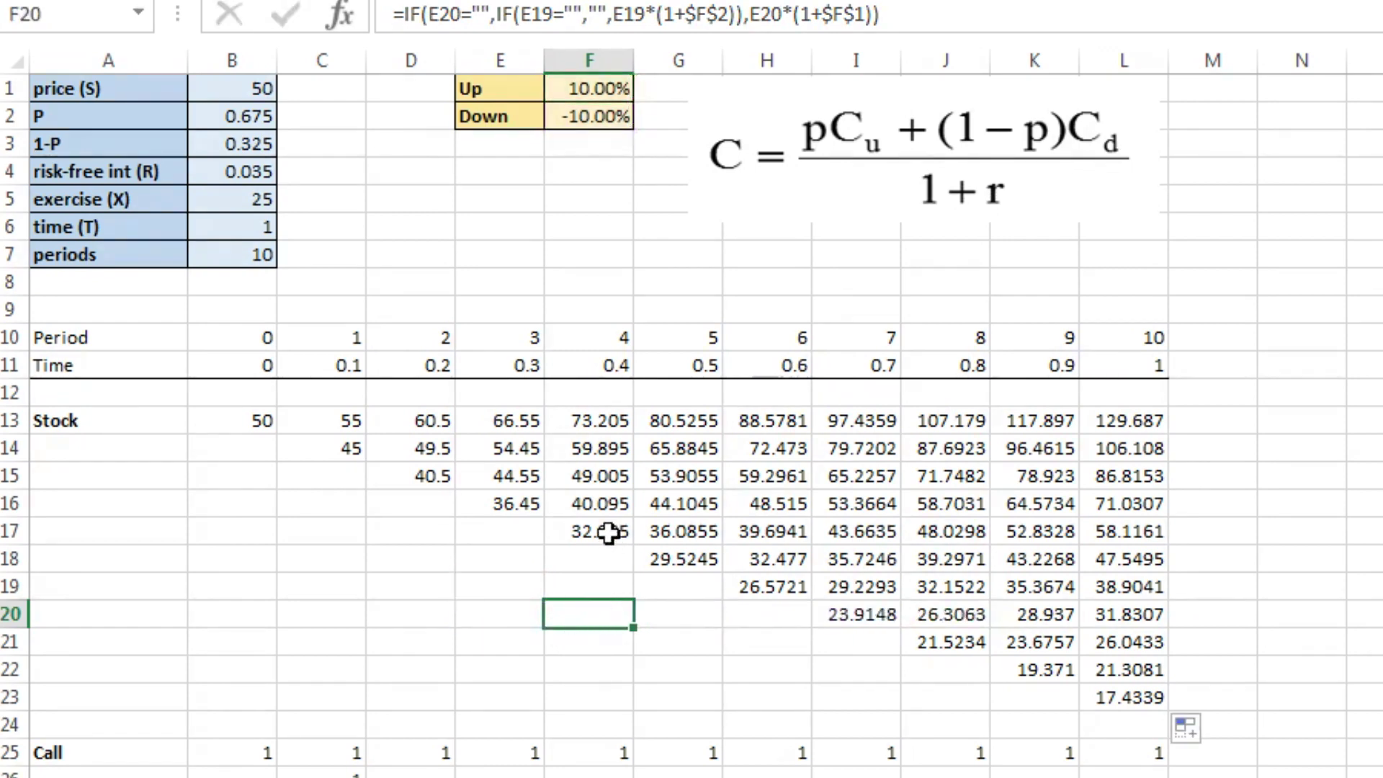
pyautogui.click(608, 533)
pyautogui.press('F2')
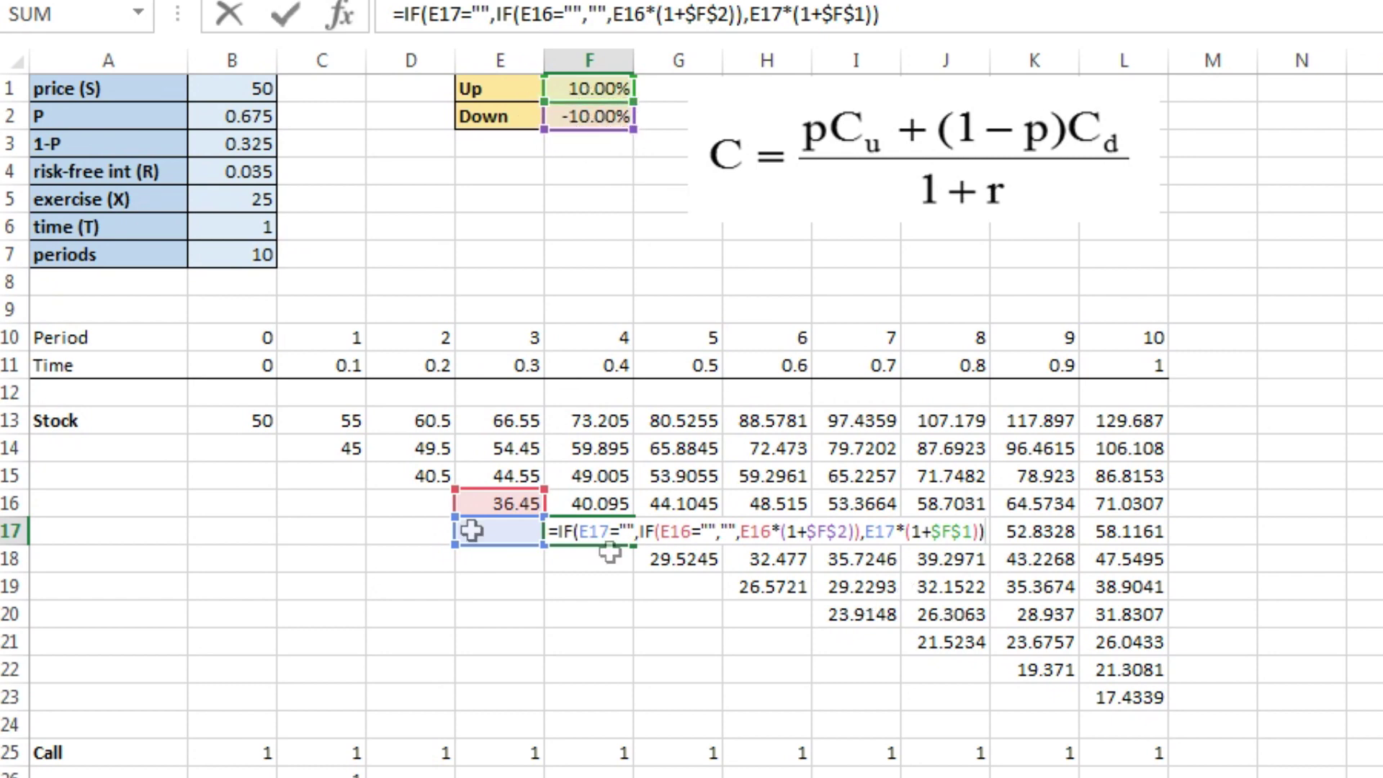
pyautogui.hotkey('ctrl', 'Return')
pyautogui.click(360, 414)
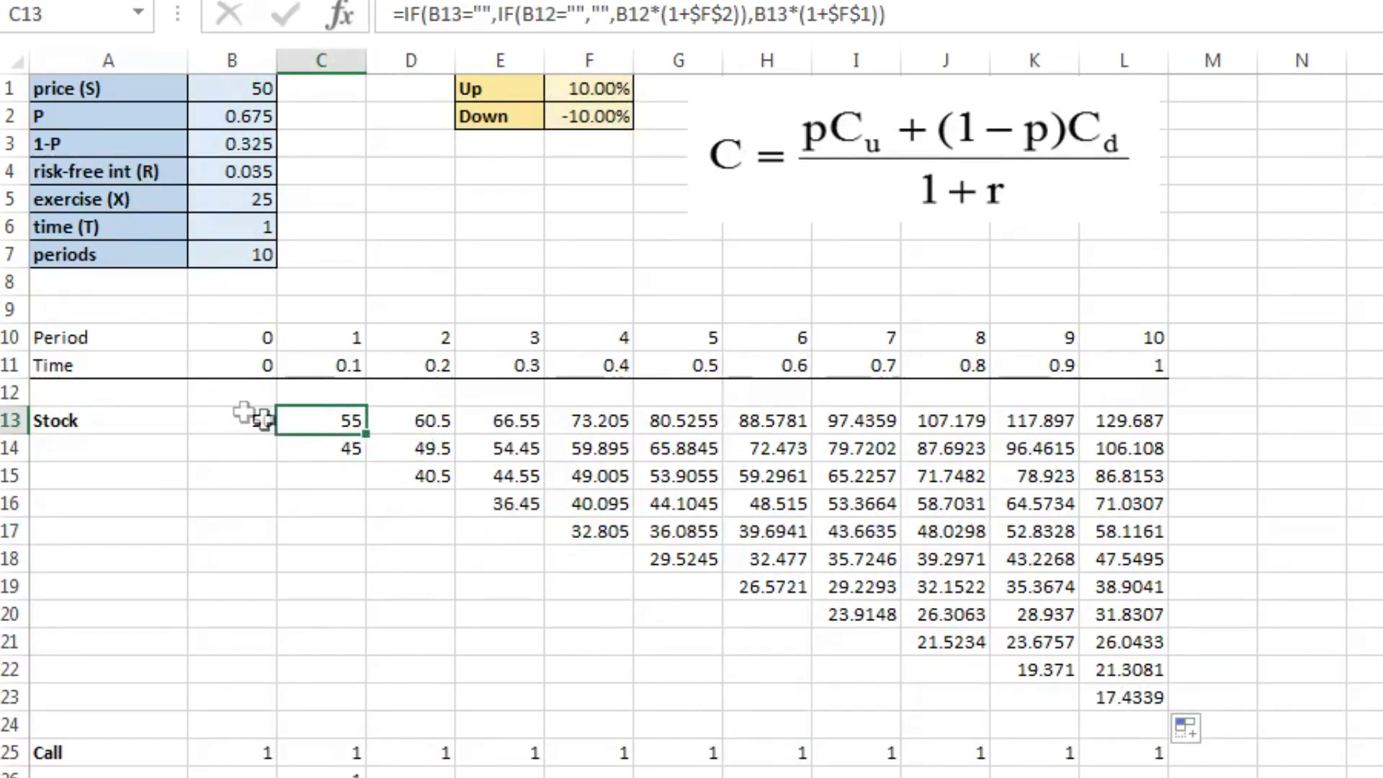
pyautogui.click(252, 420)
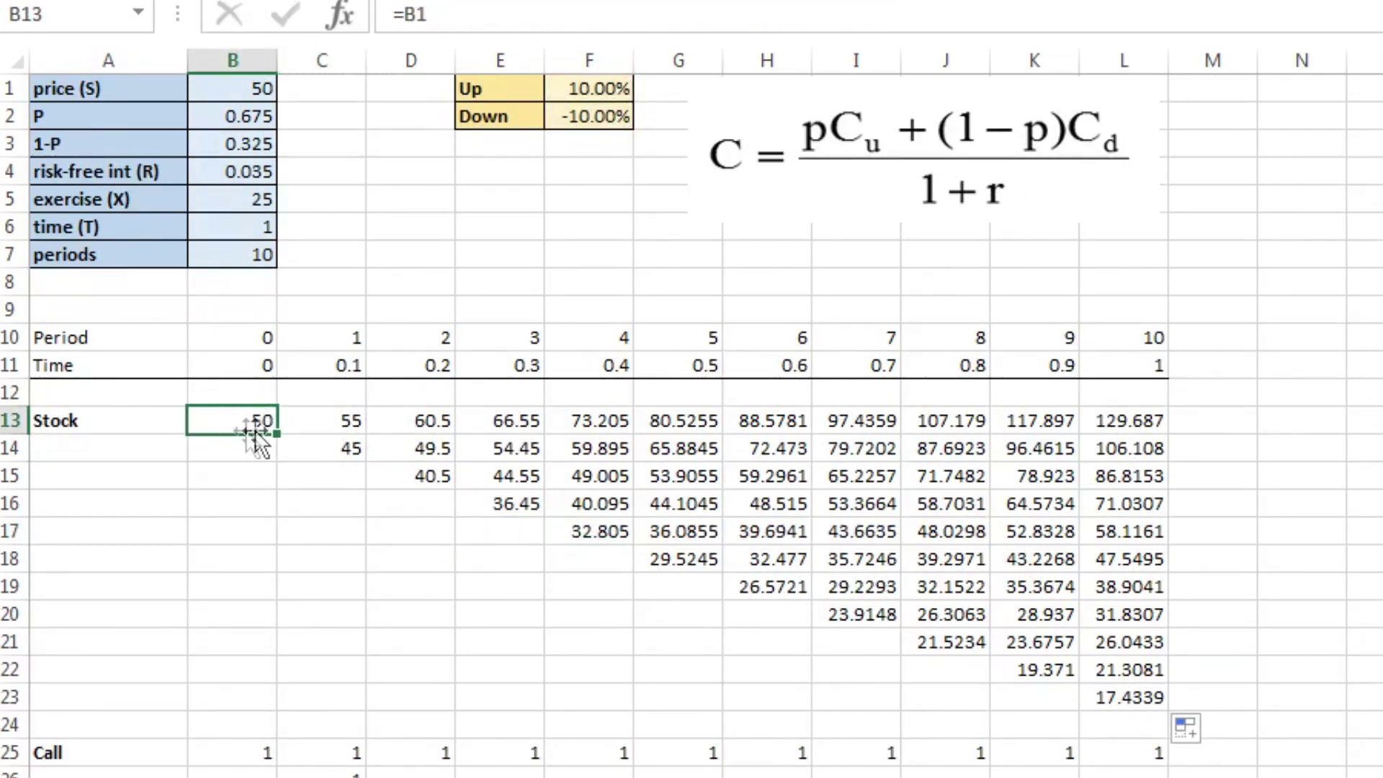
pyautogui.click(339, 414)
pyautogui.click(241, 426)
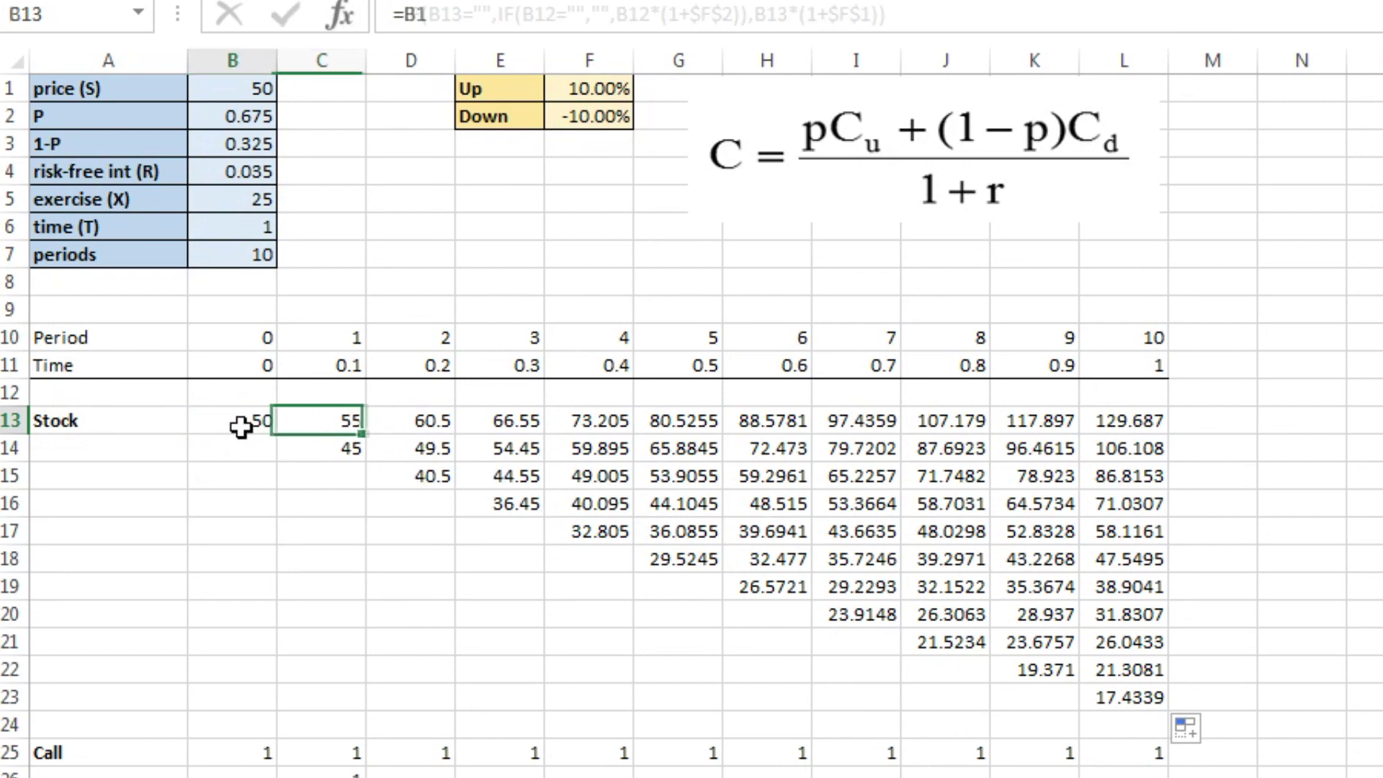
pyautogui.click(344, 452)
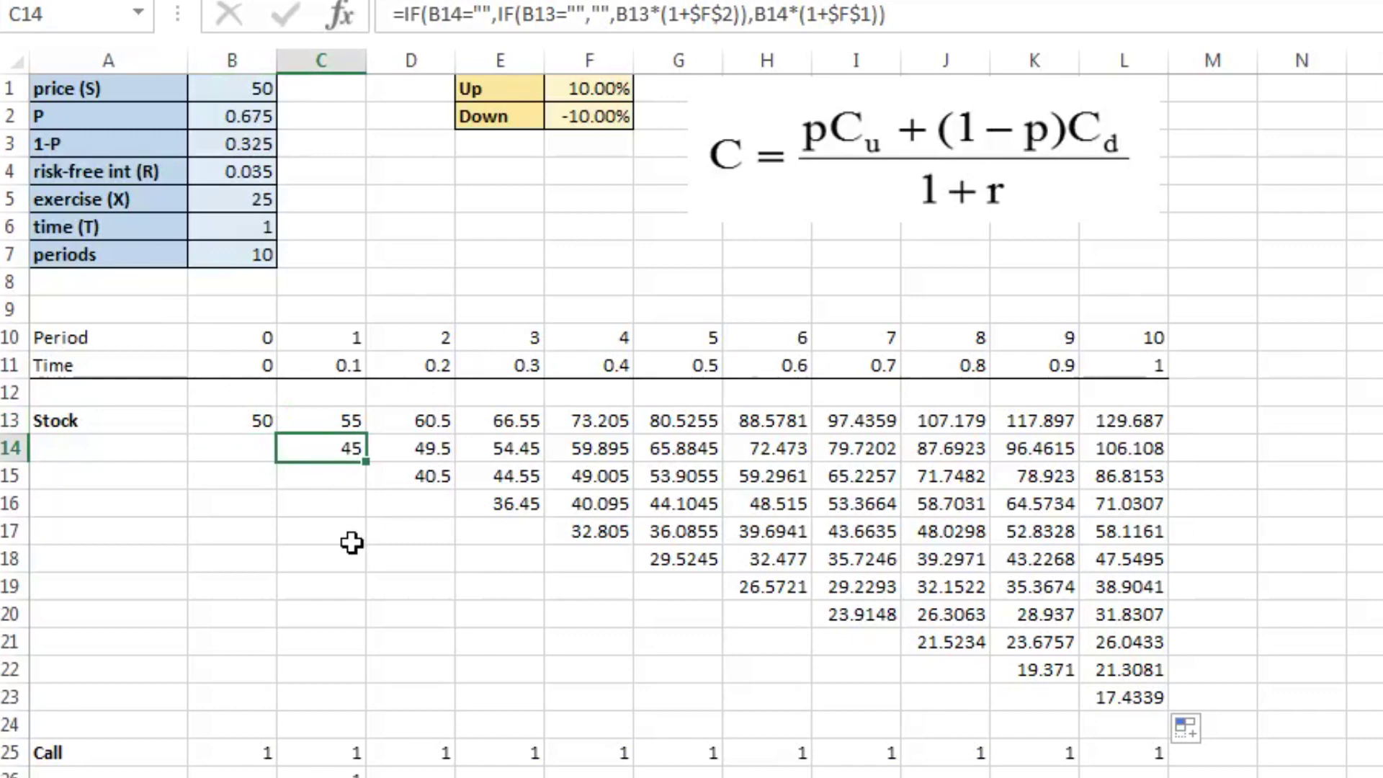
pyautogui.click(348, 417)
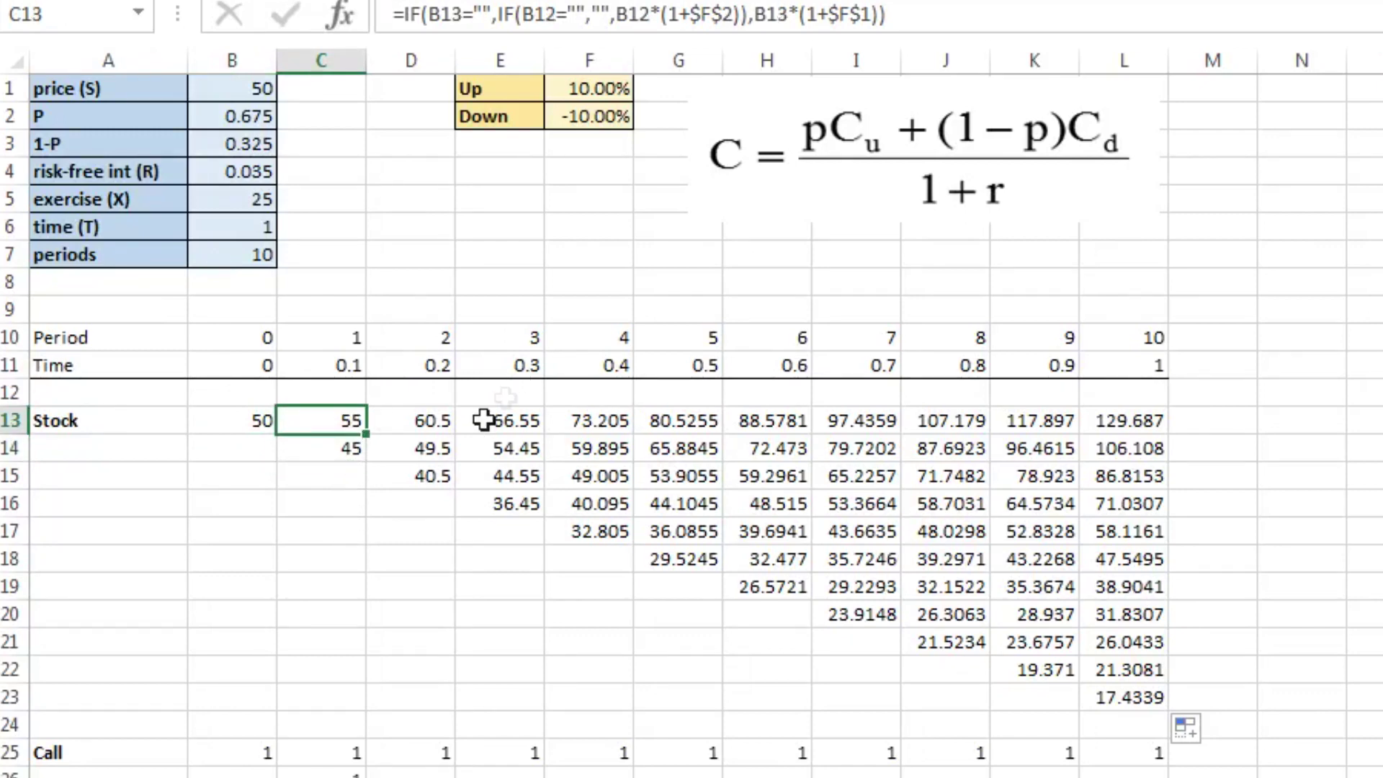
pyautogui.click(435, 421)
pyautogui.click(348, 414)
pyautogui.click(429, 445)
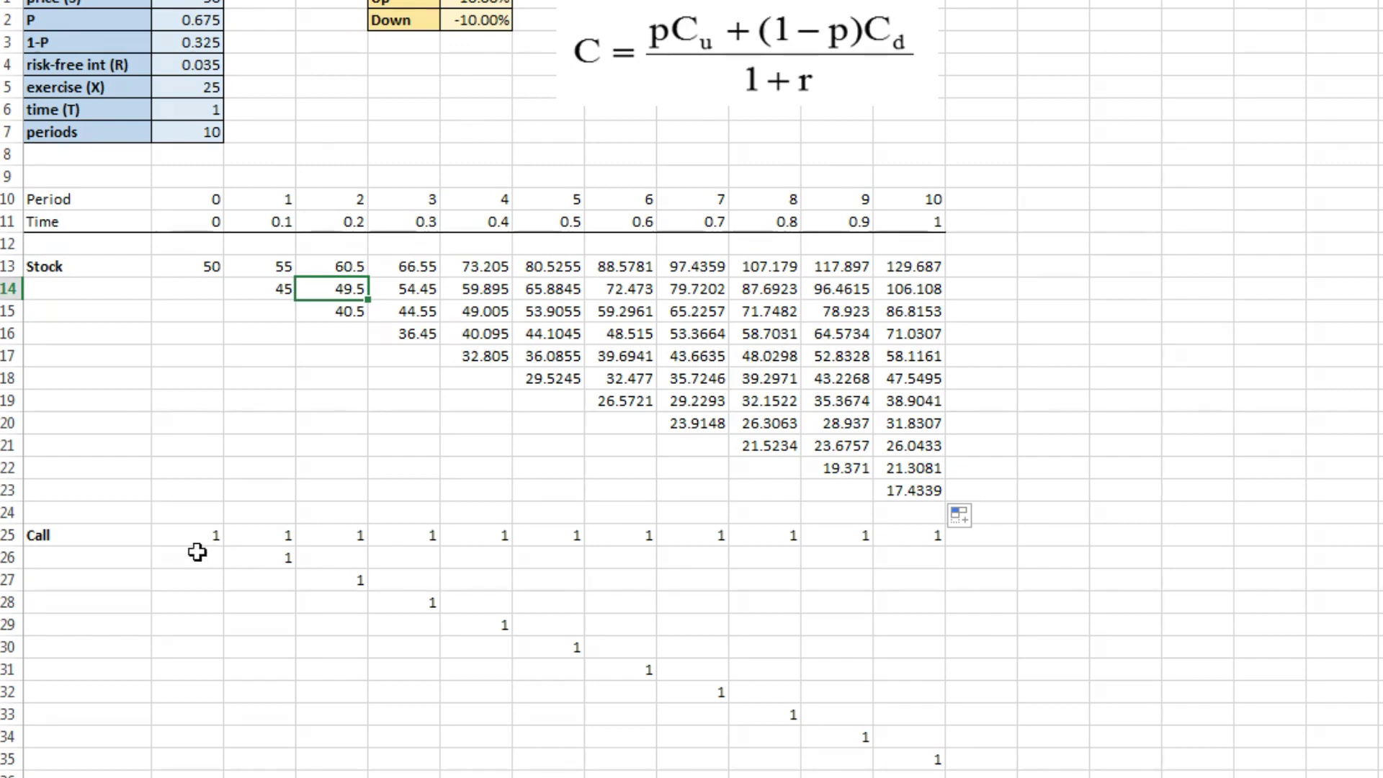
pyautogui.click(213, 532)
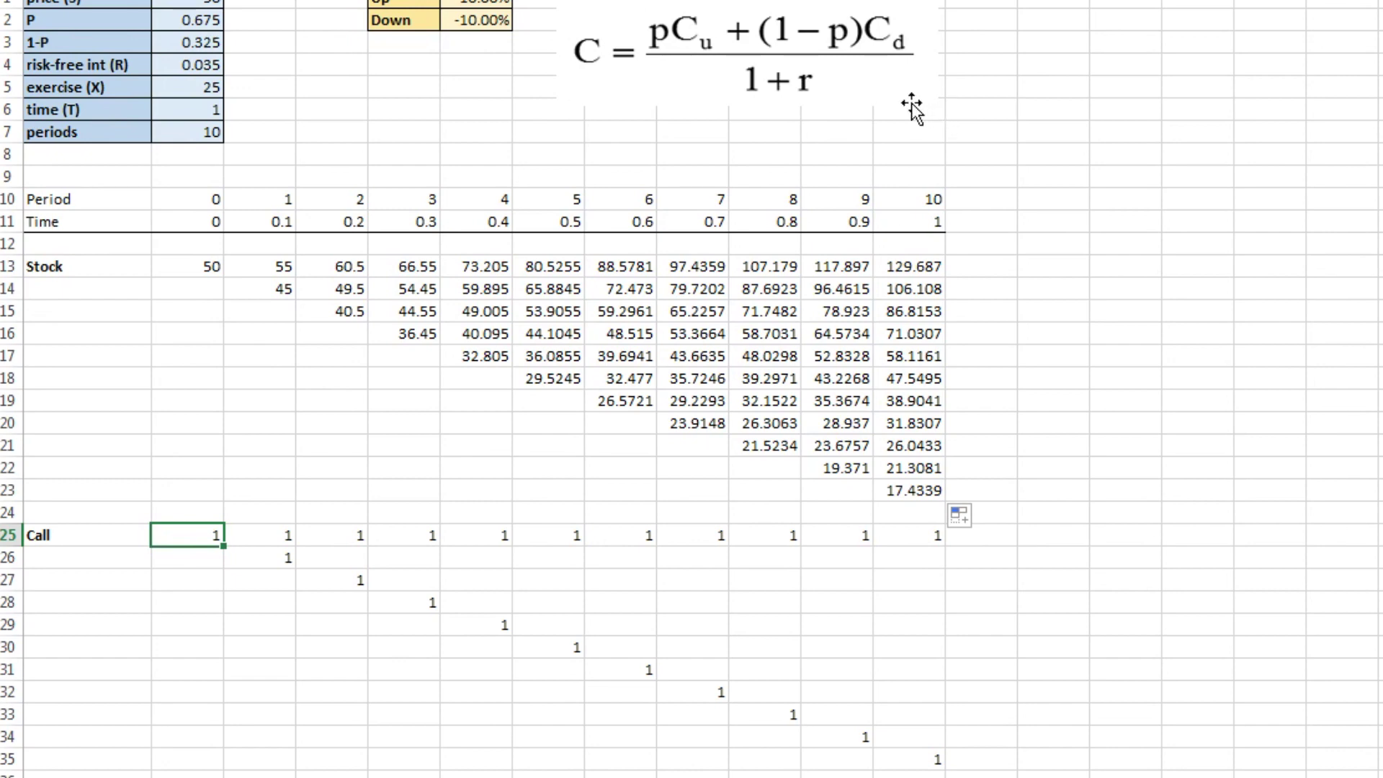
pyautogui.click(245, 533)
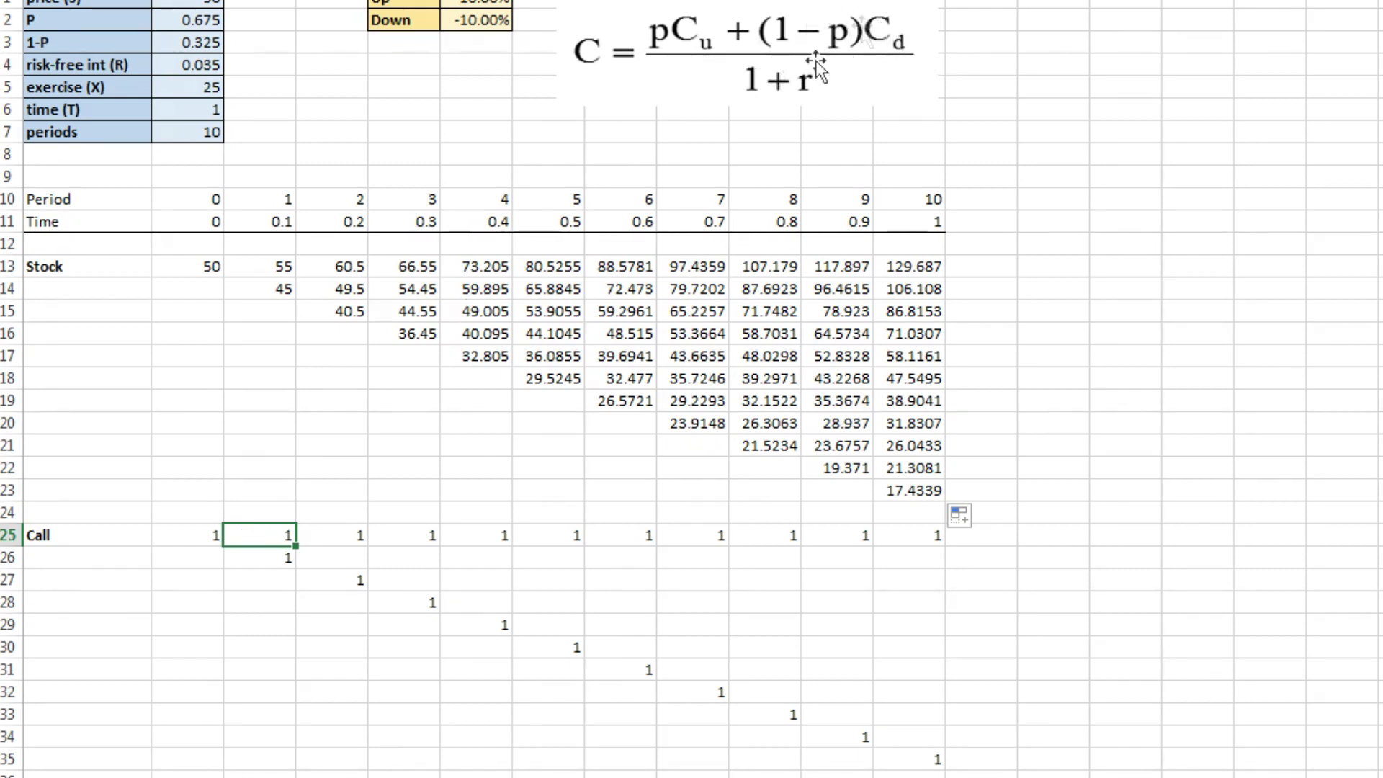
pyautogui.click(276, 560)
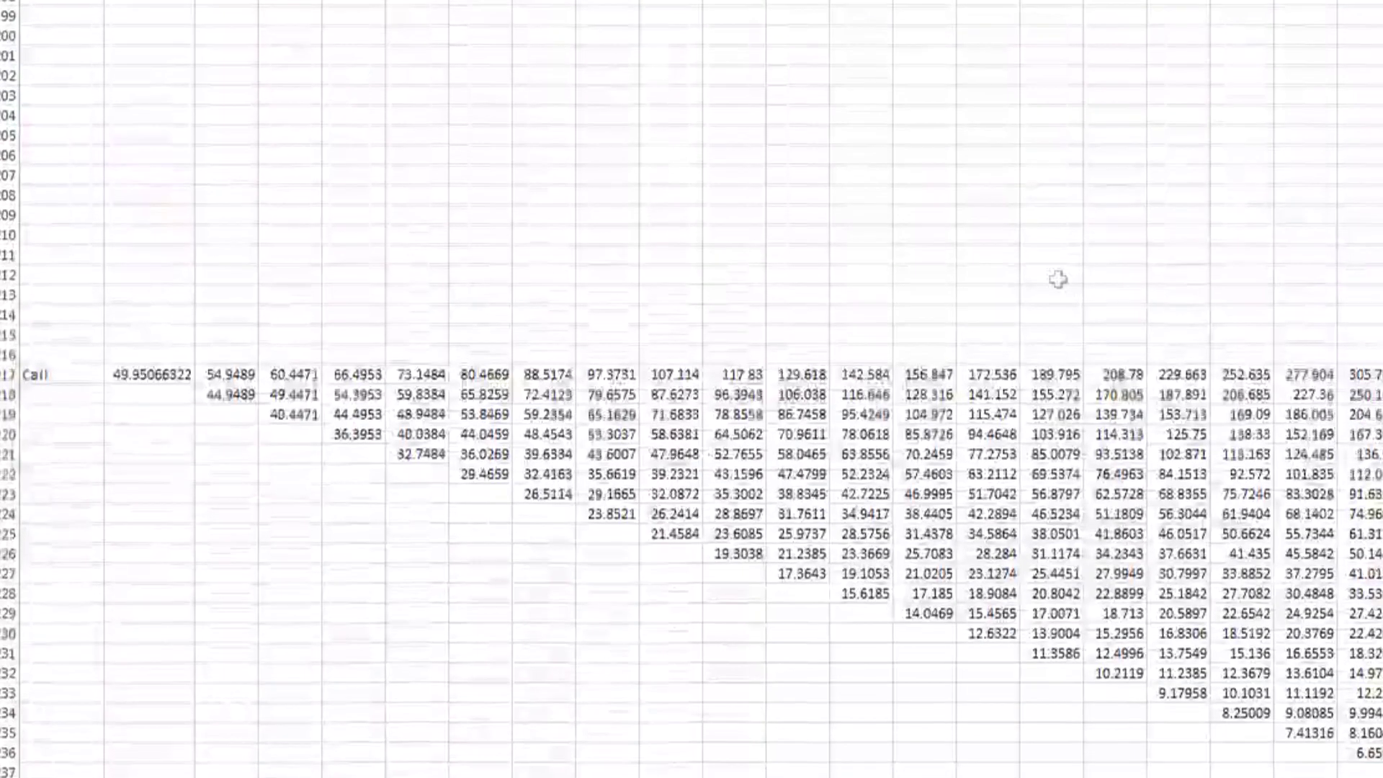
pyautogui.click(152, 371)
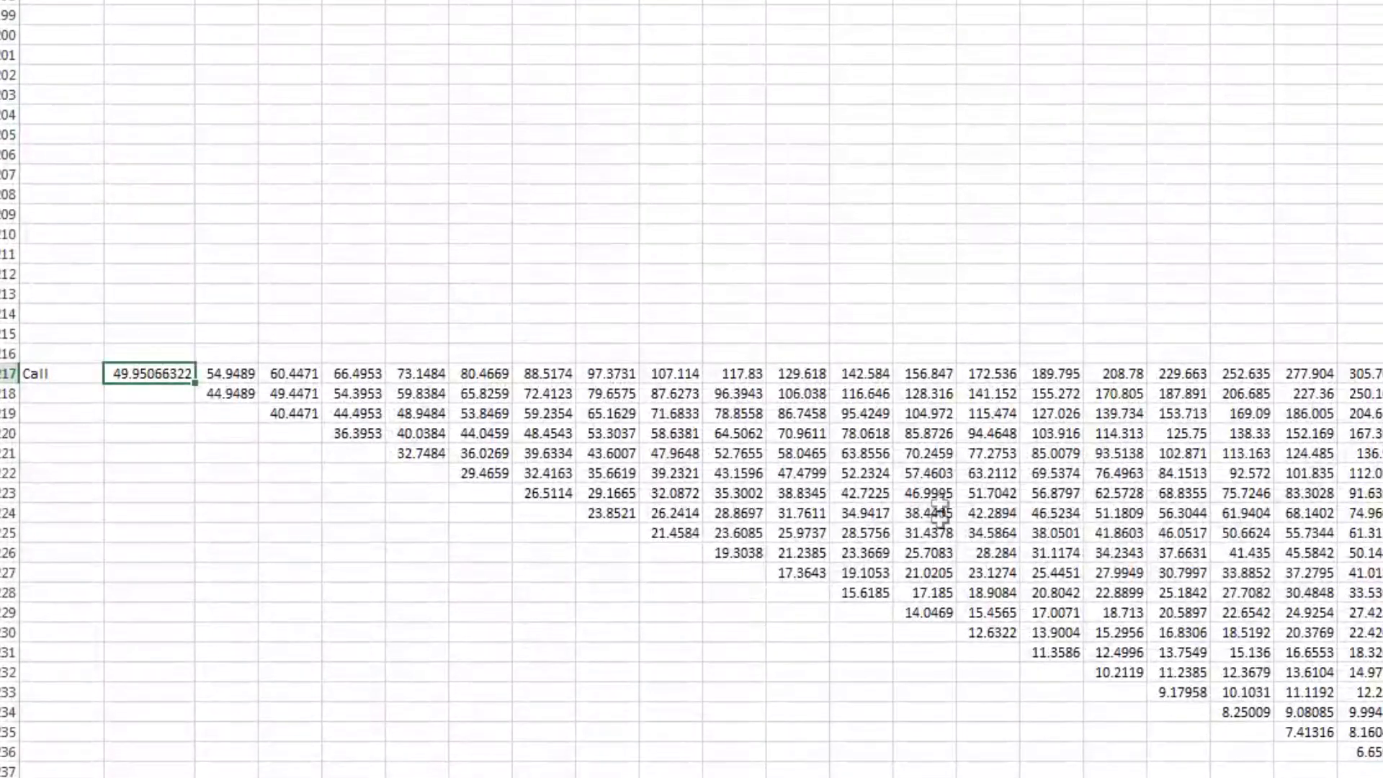
pyautogui.press('F2')
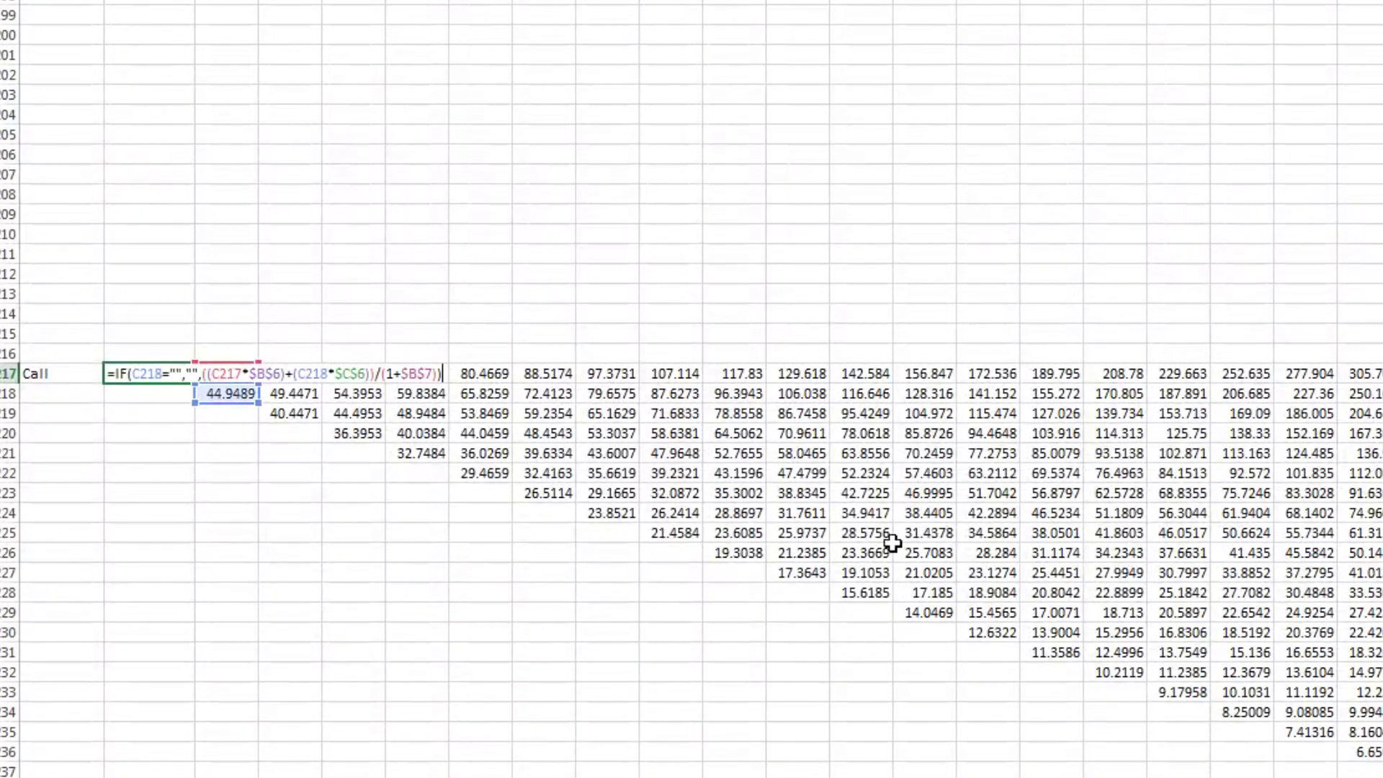
pyautogui.press('Escape')
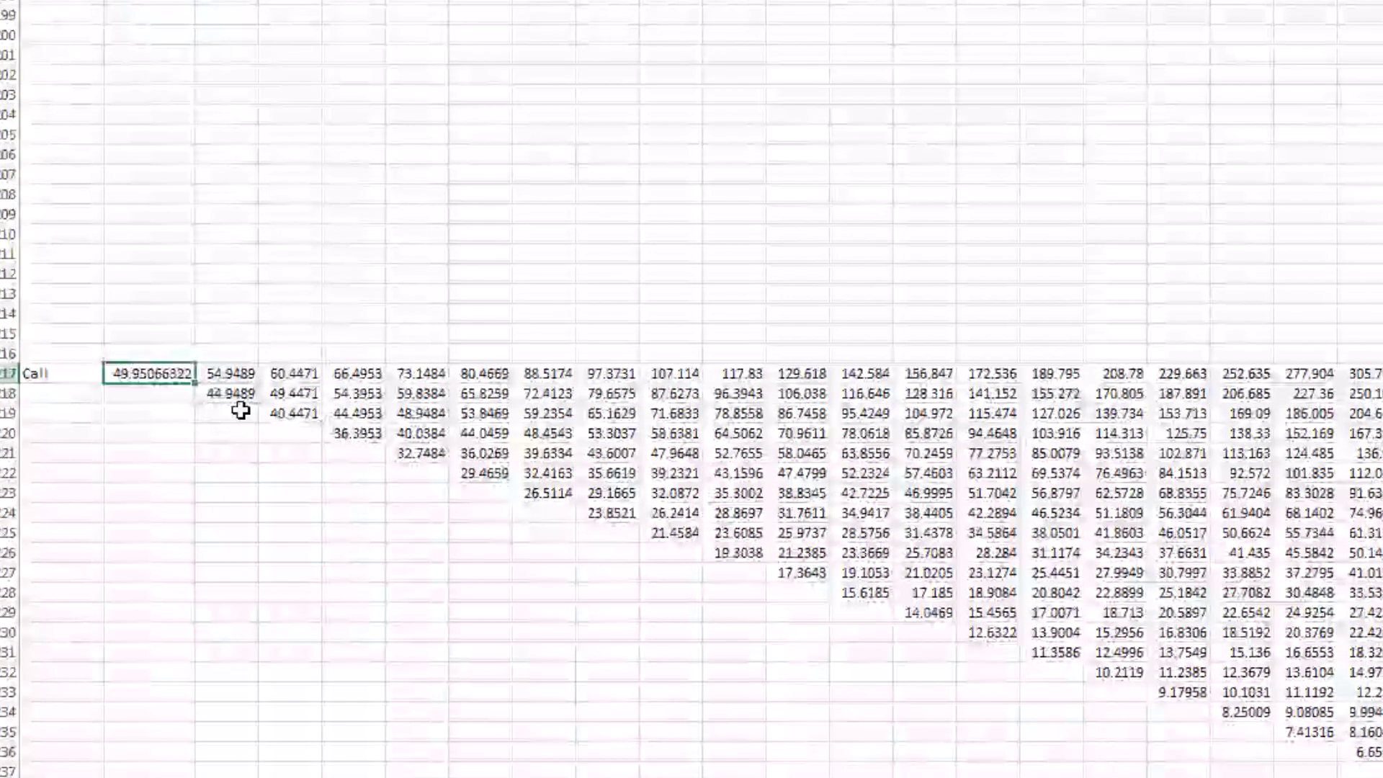
pyautogui.press('F2')
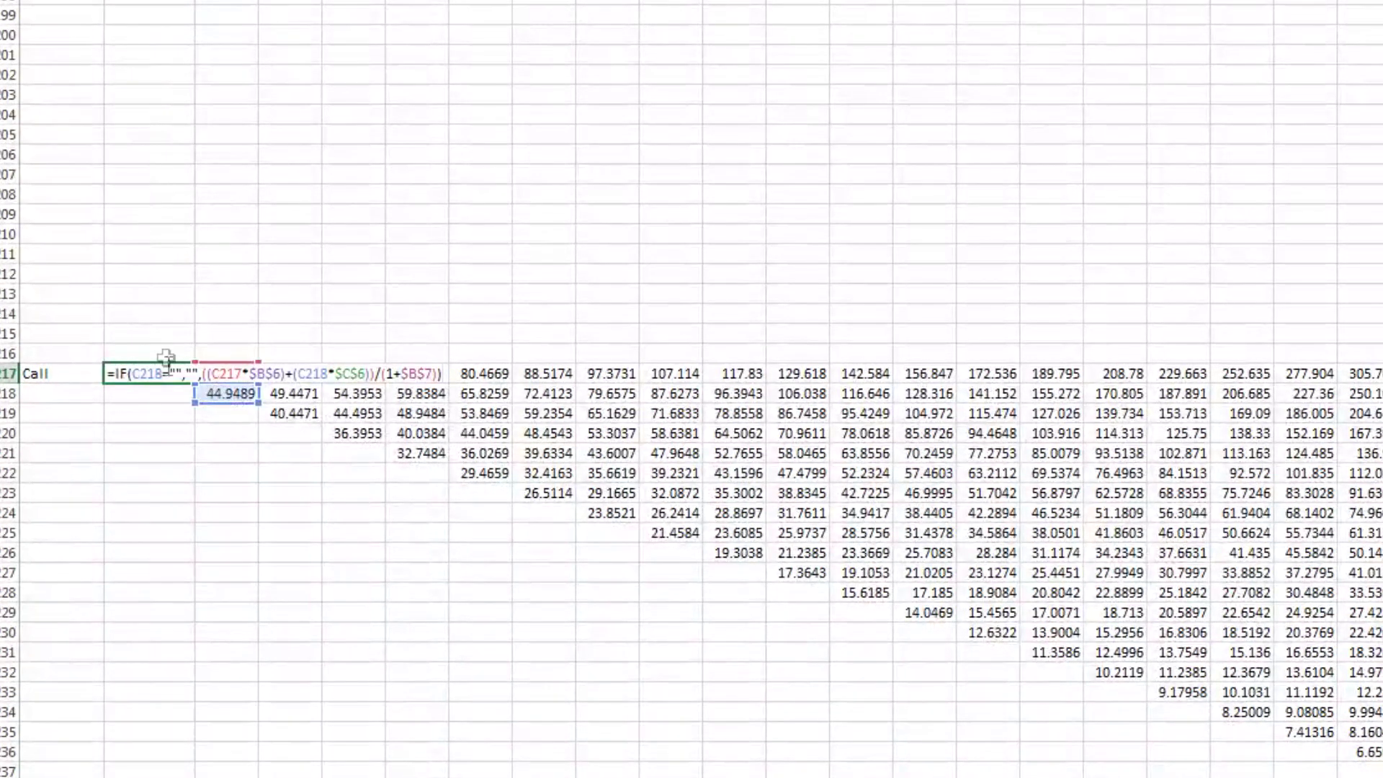
pyautogui.press('Escape')
pyautogui.press('F2')
pyautogui.moveTo(442, 379); pyautogui.dragTo(206, 380)
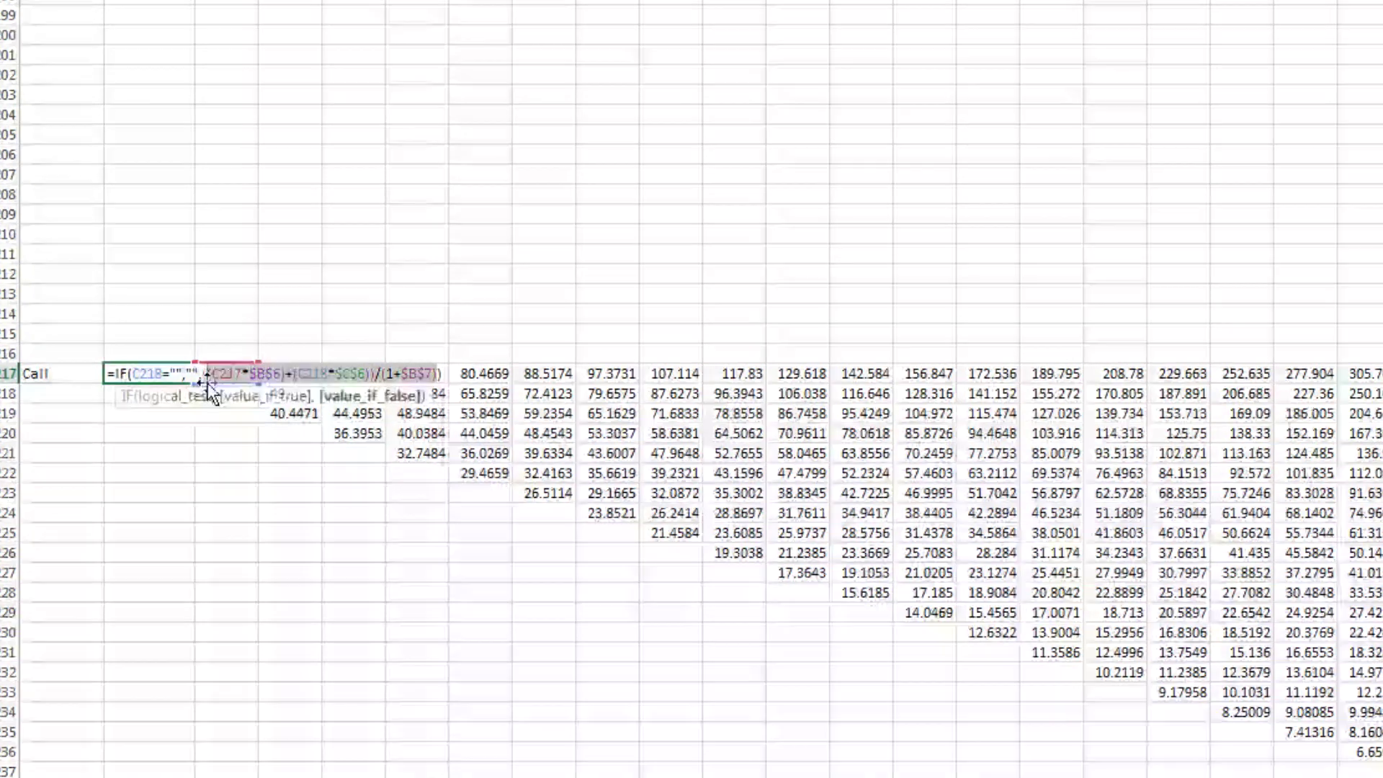
pyautogui.press('Escape')
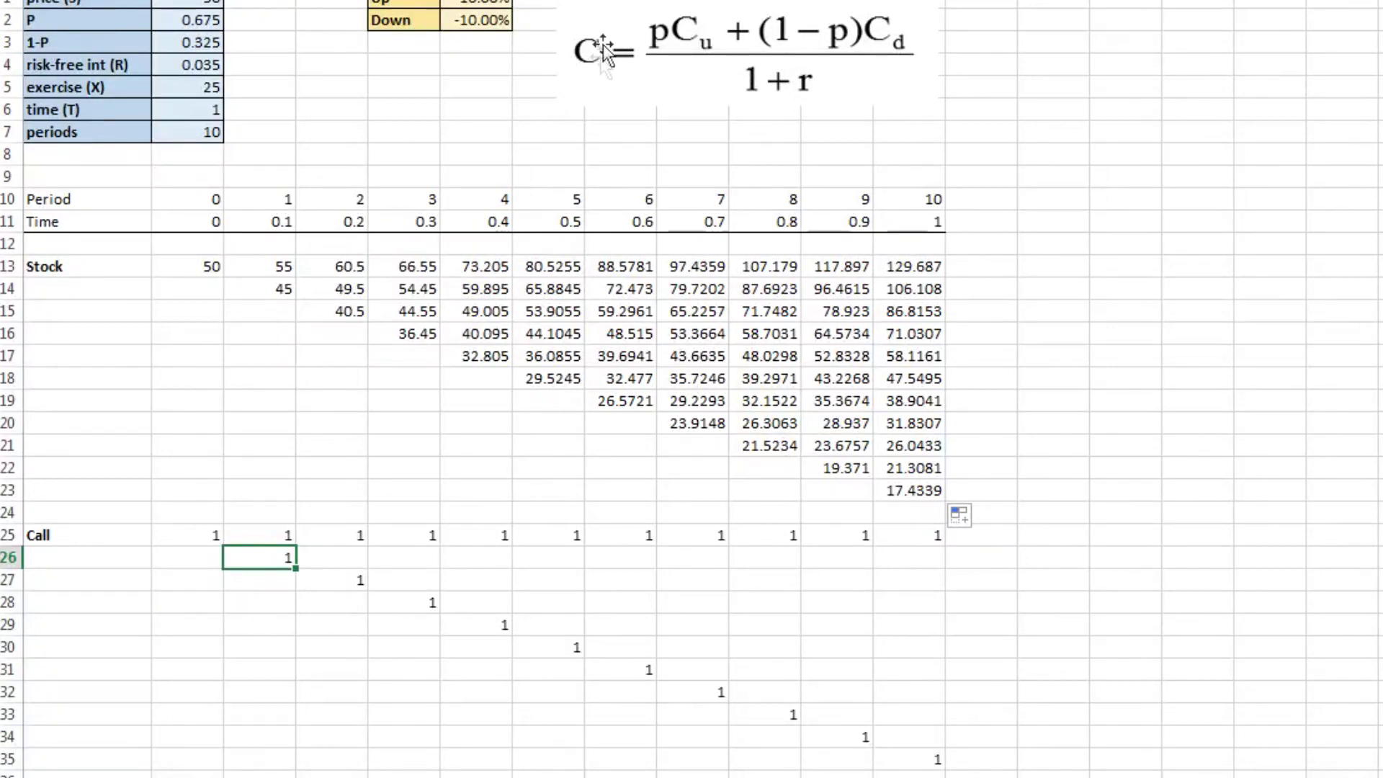
# - Start B25 as =IF(C26="","",($B$2*C25)+(C26*$B$3)) weighting the up and down call values
pyautogui.click(210, 530)
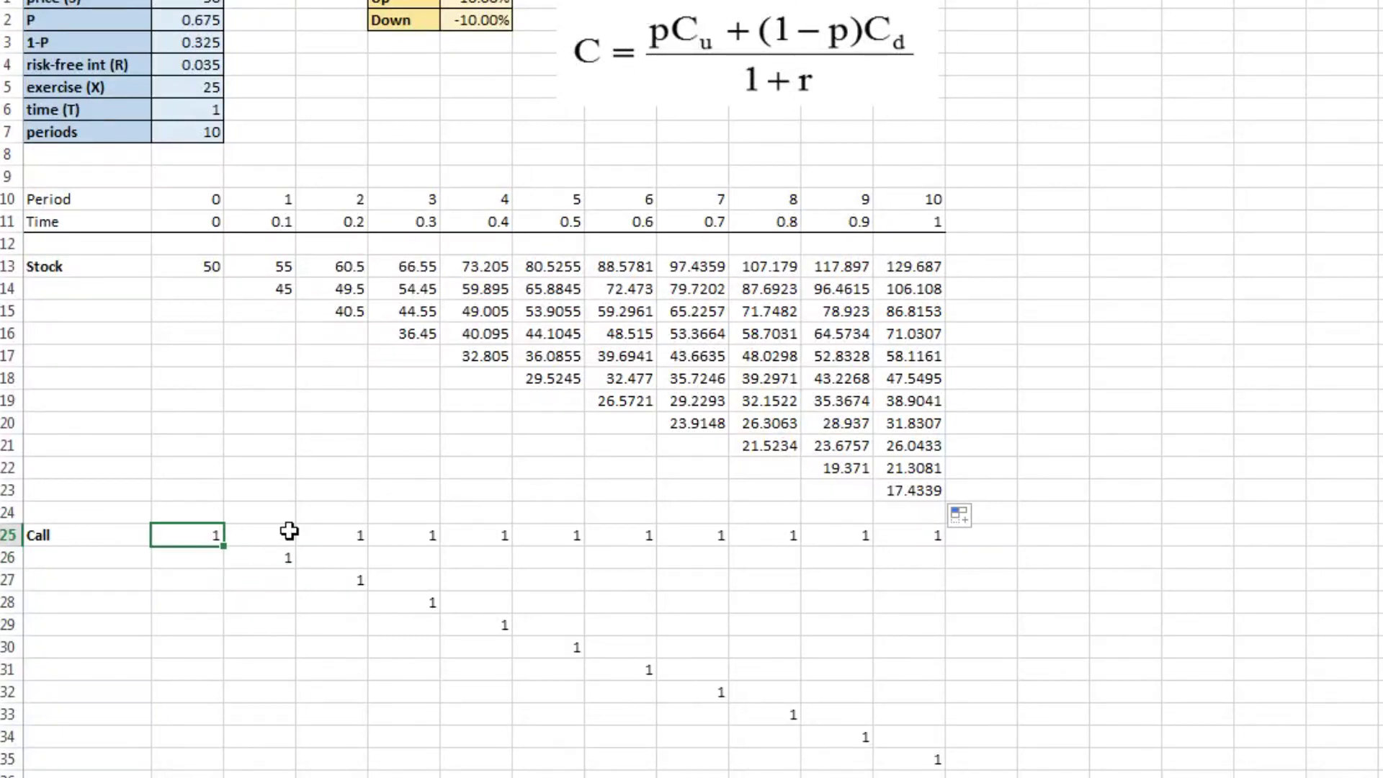
pyautogui.write('=IF(')
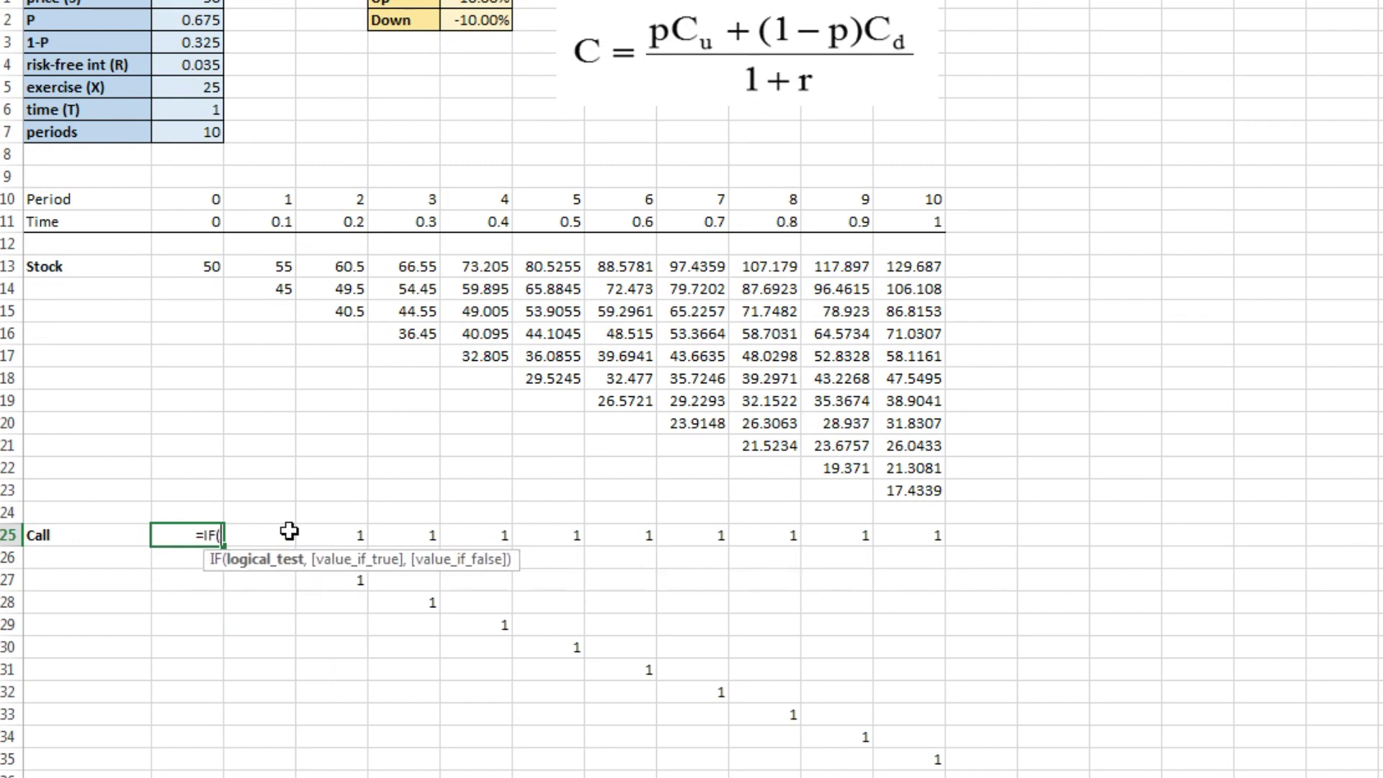
pyautogui.click(289, 549)
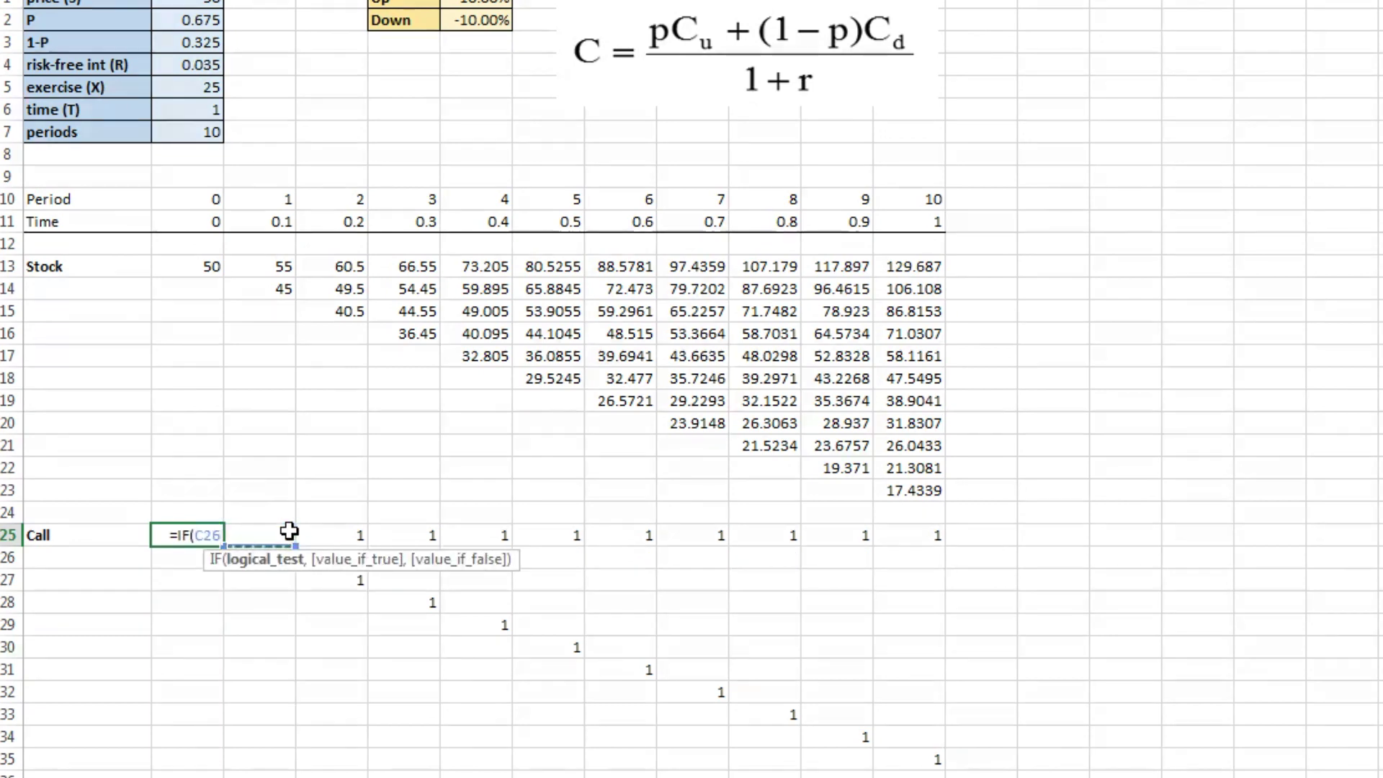
pyautogui.write('=')
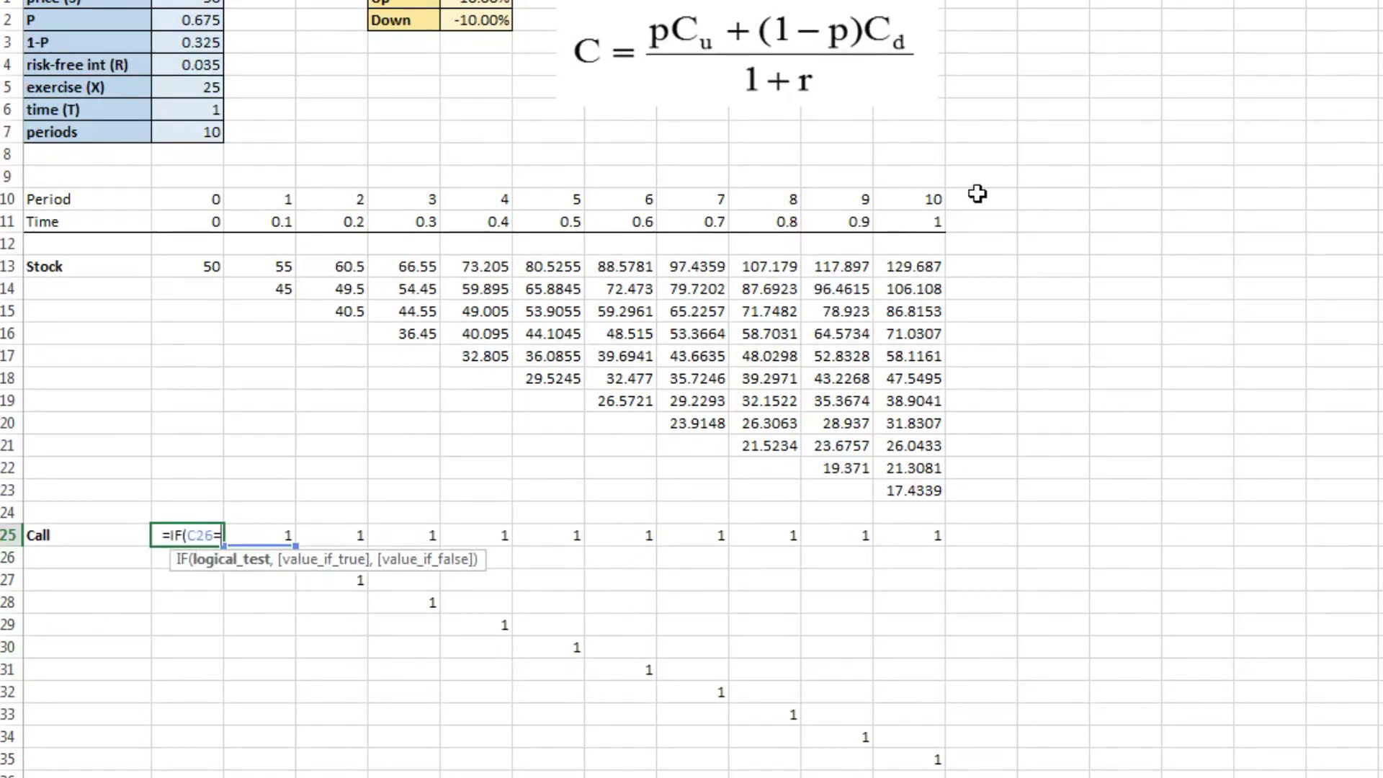
pyautogui.write('""')
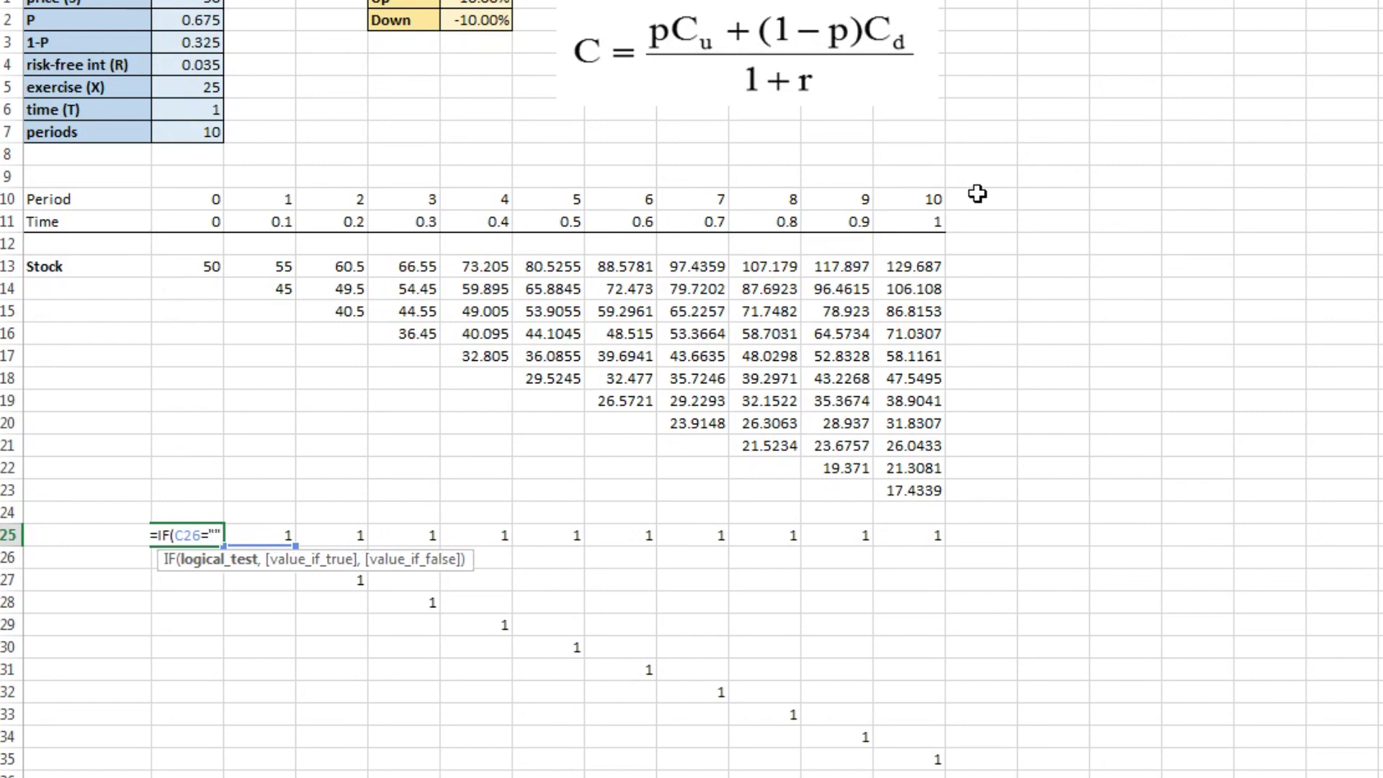
pyautogui.write(',""')
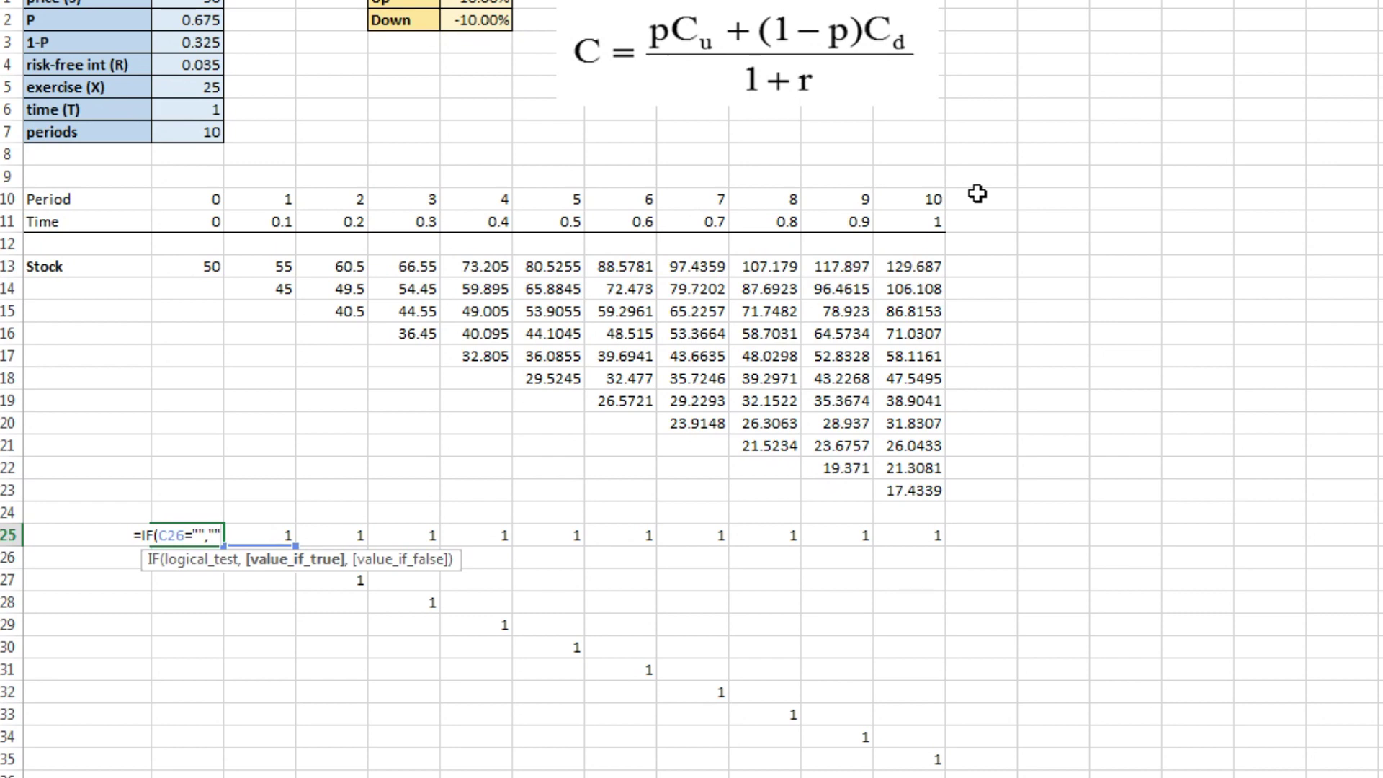
pyautogui.write(',')
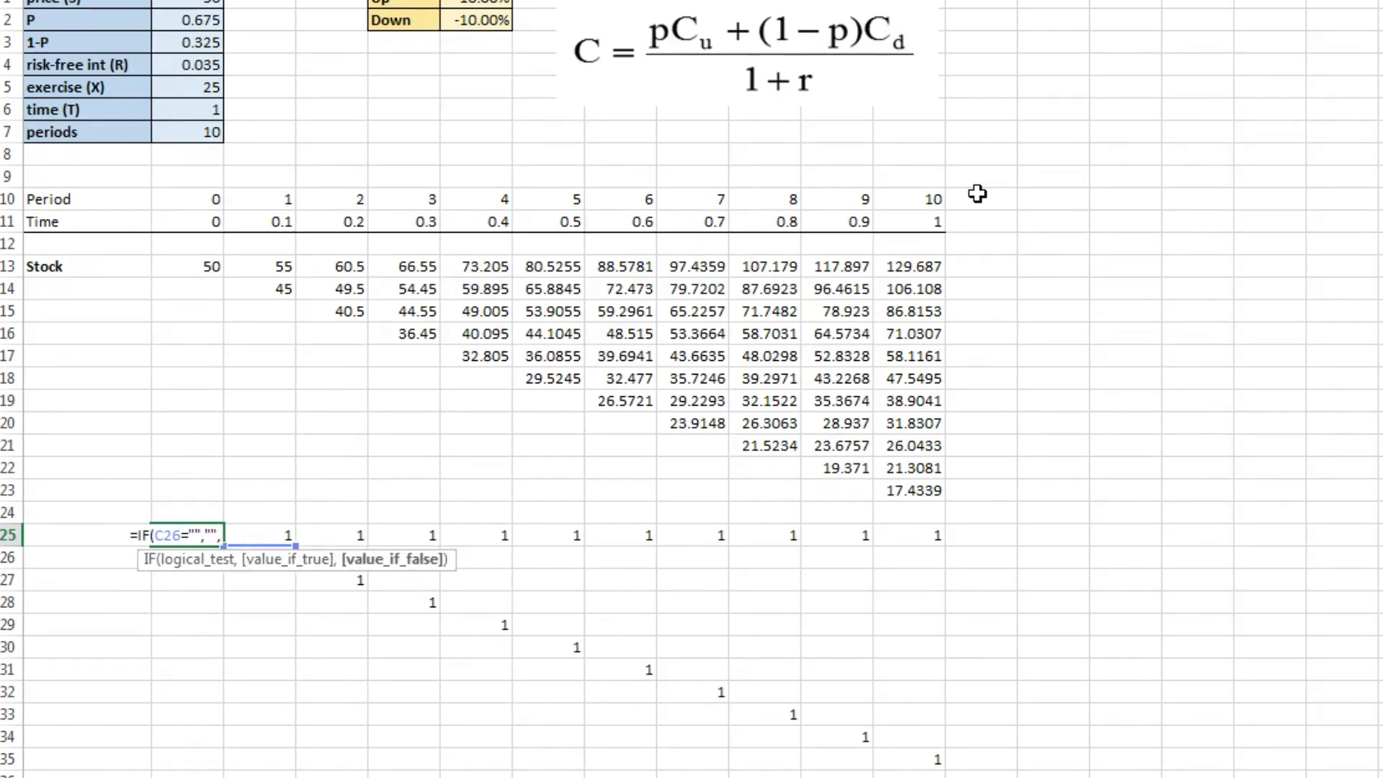
pyautogui.write('(')
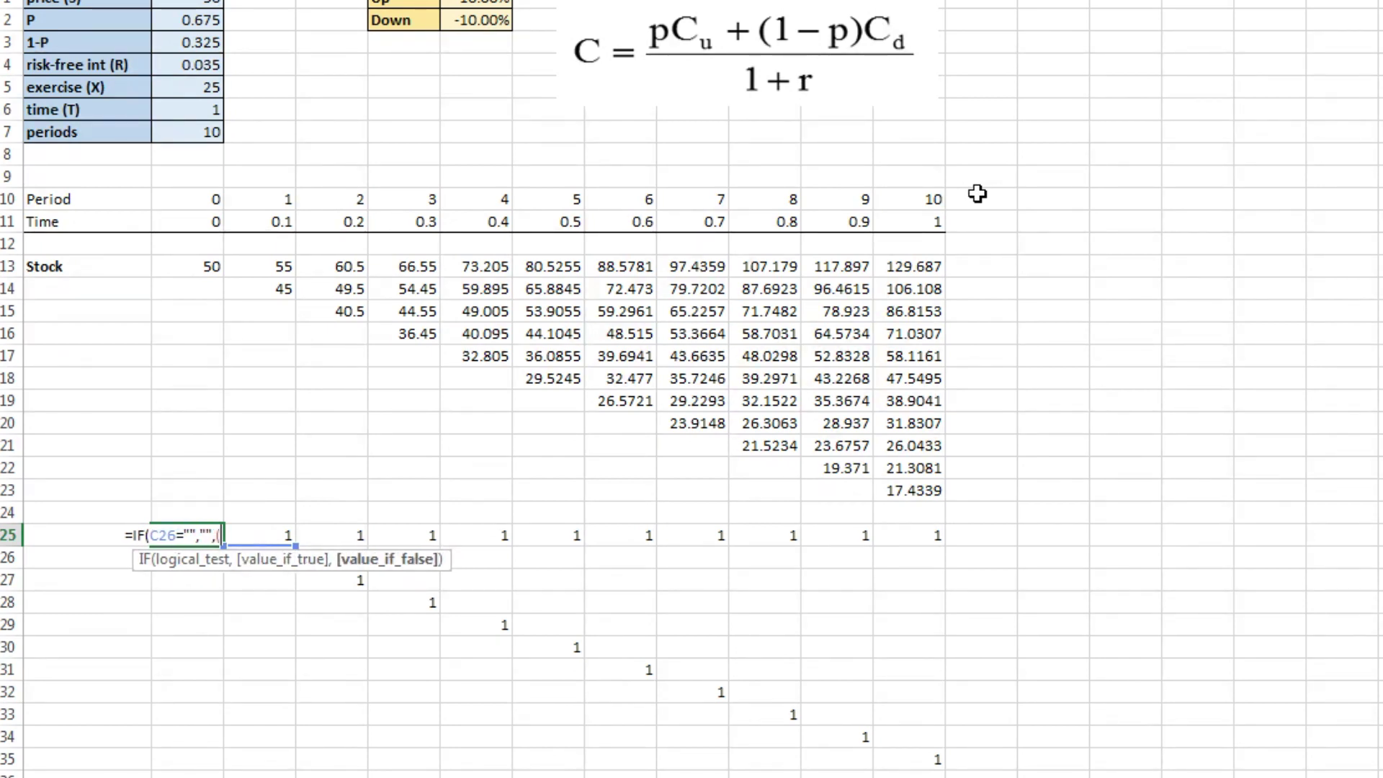
pyautogui.click(206, 17)
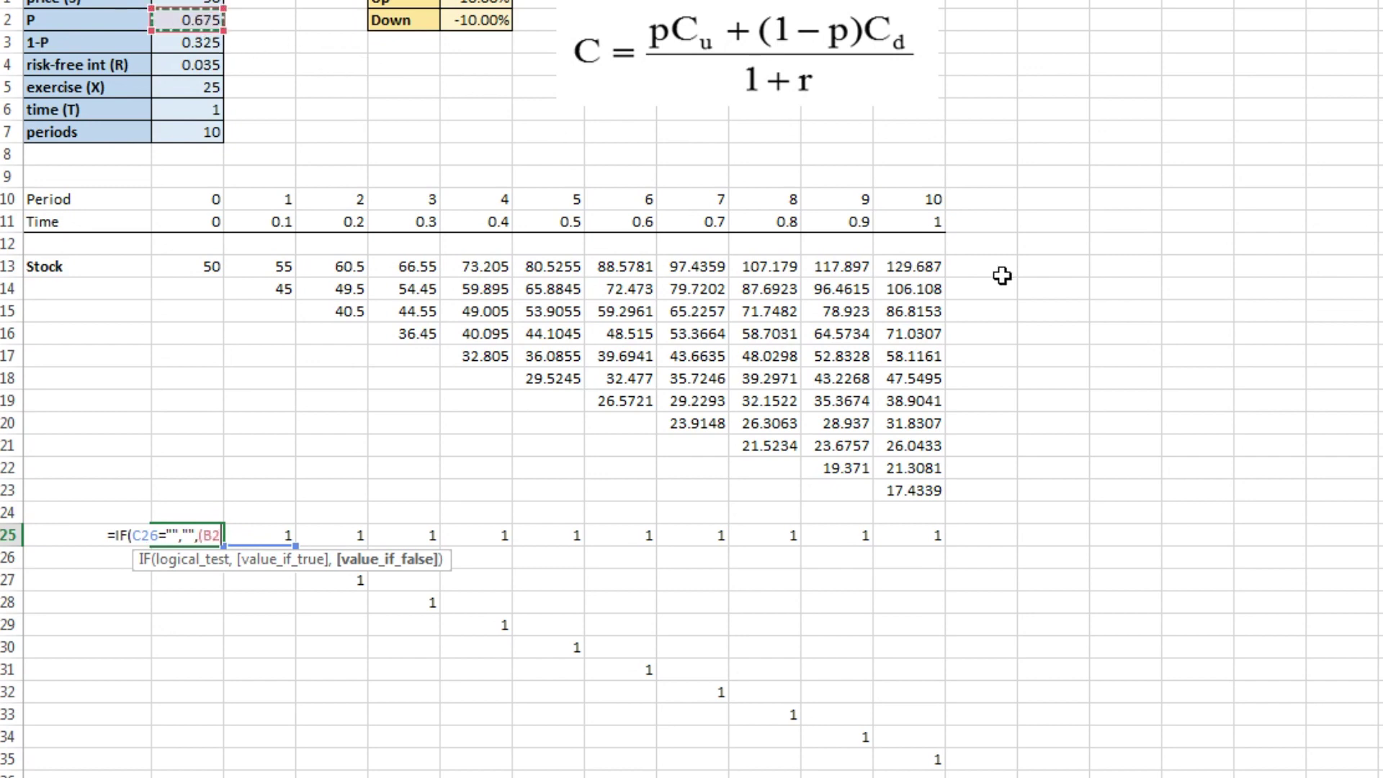
pyautogui.press('F4')
pyautogui.write('*')
pyautogui.press('Right')
pyautogui.write(')+')
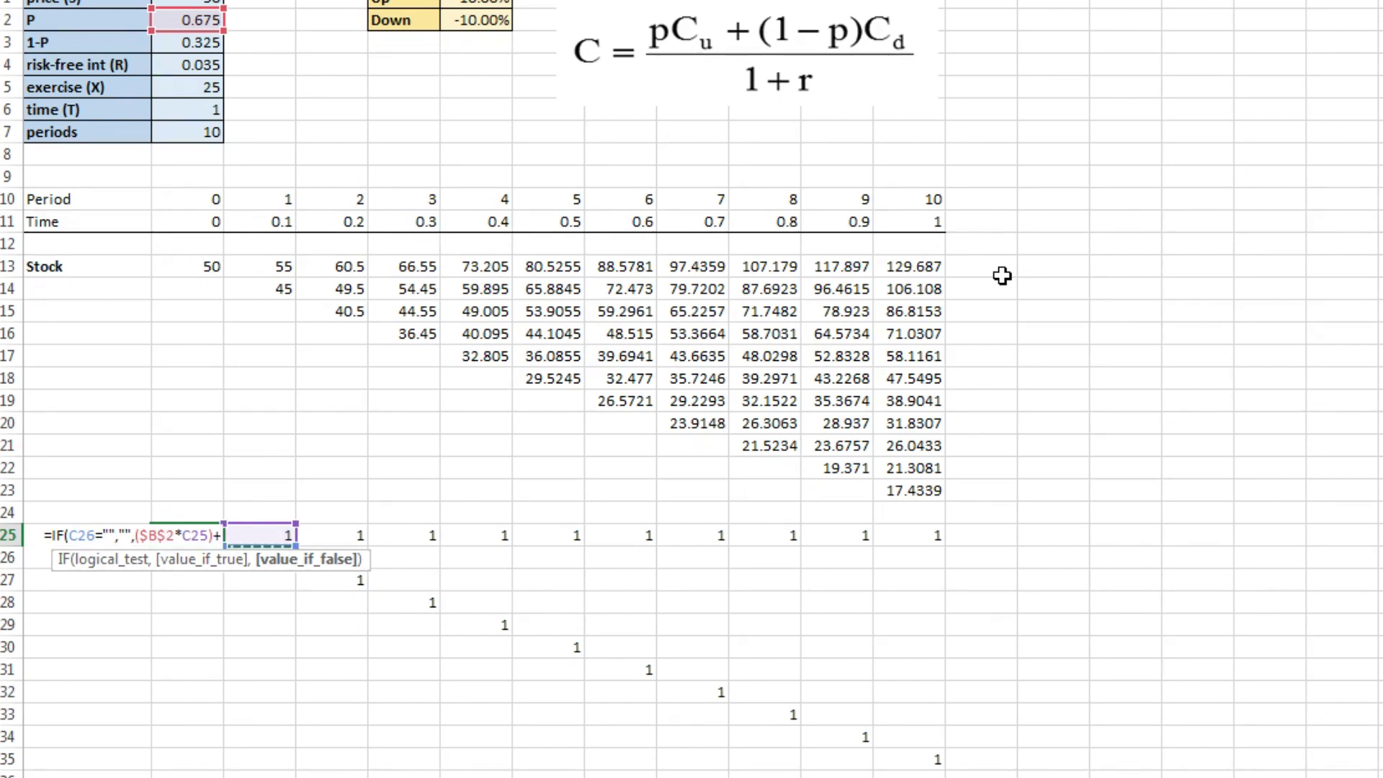
pyautogui.write('*')
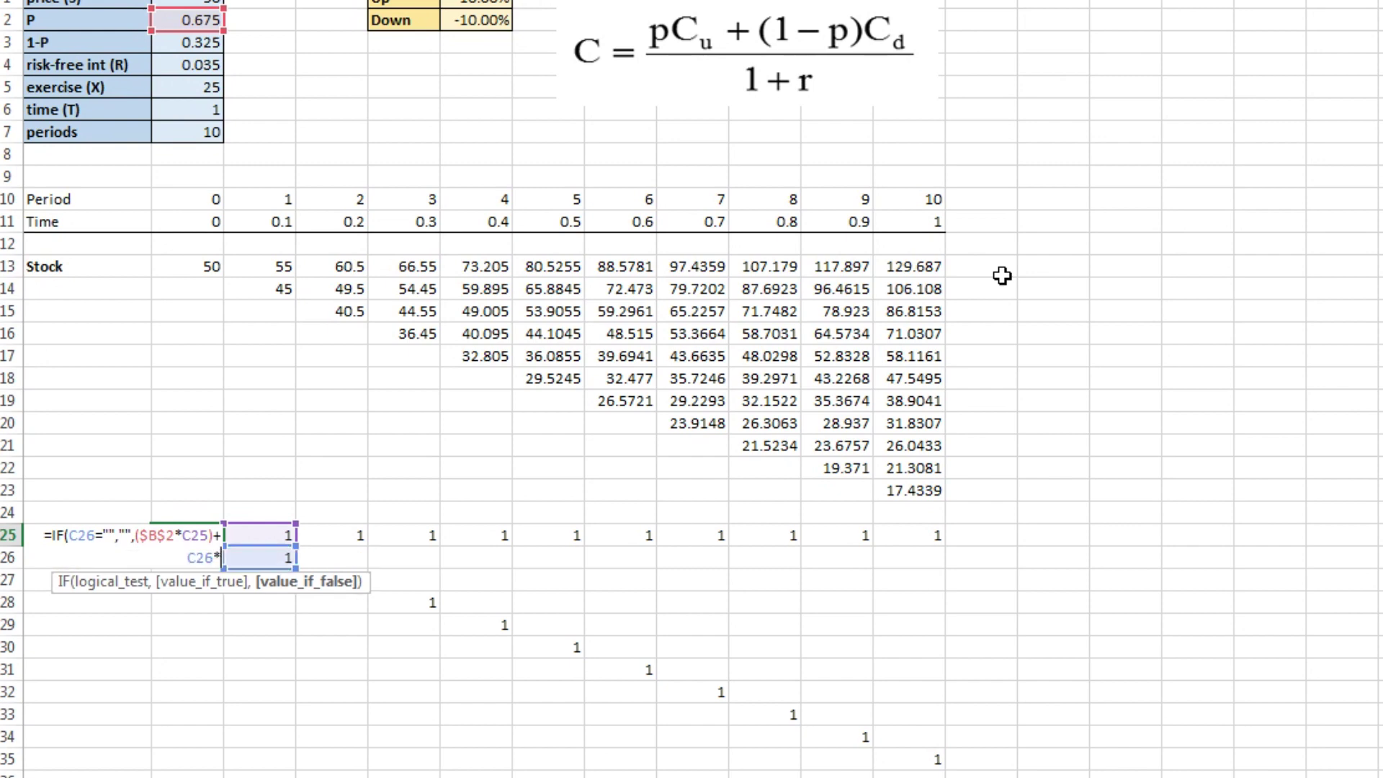
pyautogui.click(213, 37)
pyautogui.press('F4')
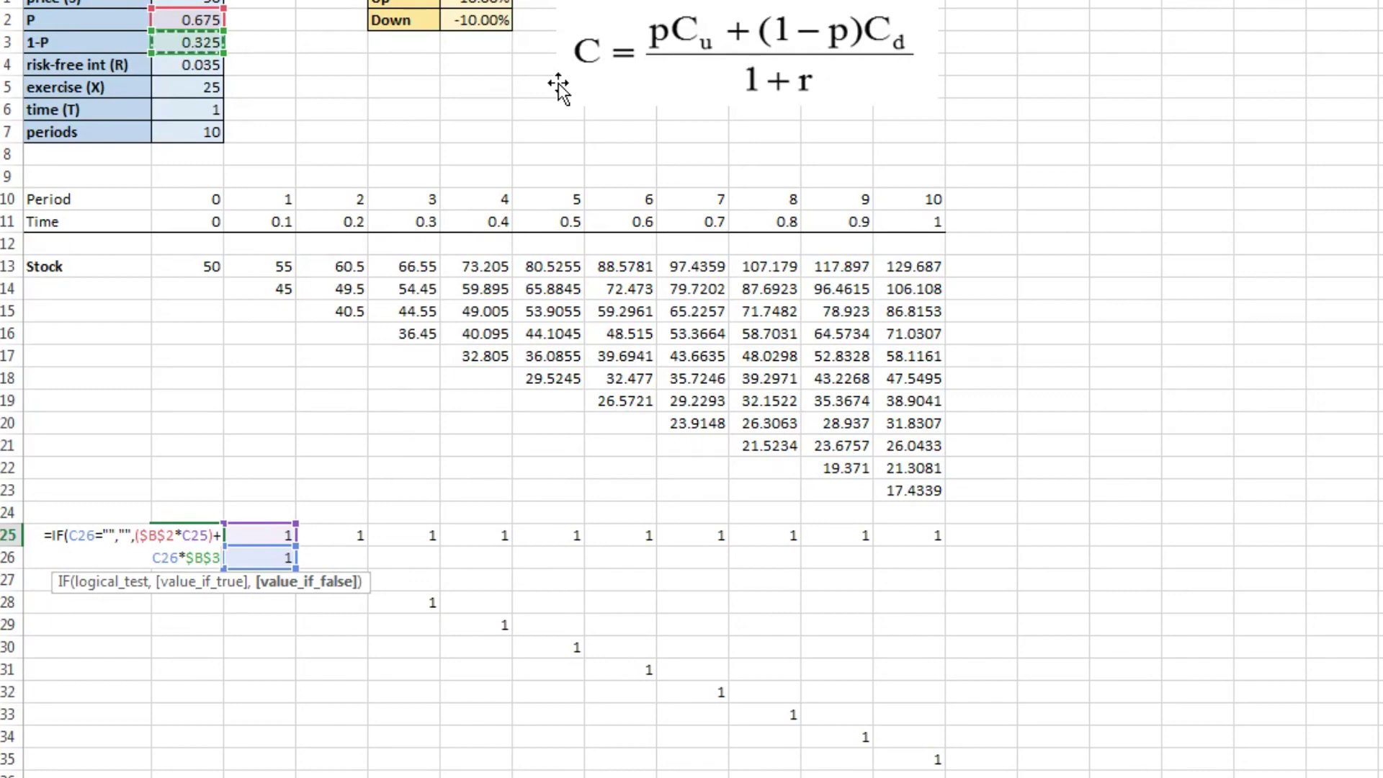
pyautogui.write(')')
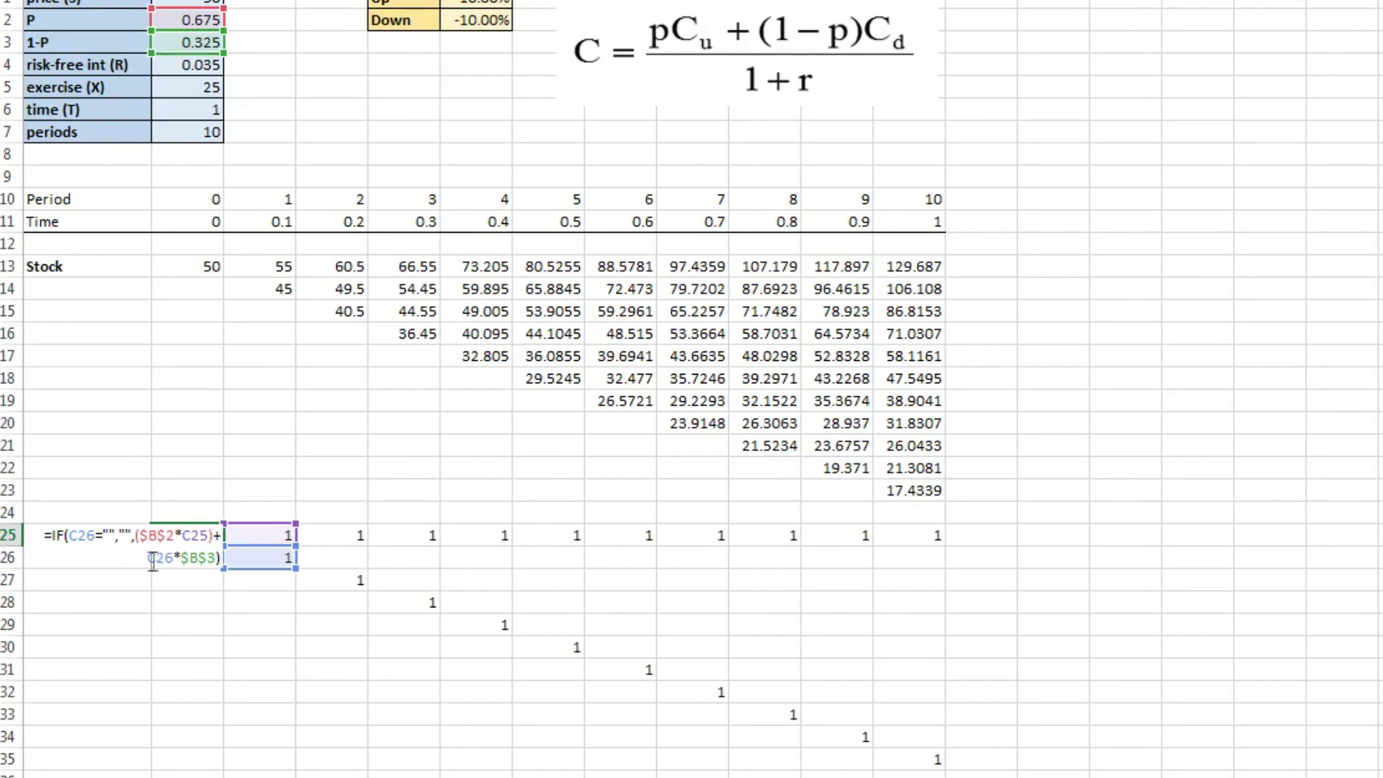
# - Wrap the weighted sum in parentheses and divide by (1+$B$4), giving about 0.966
pyautogui.click(150, 560)
pyautogui.write('(')
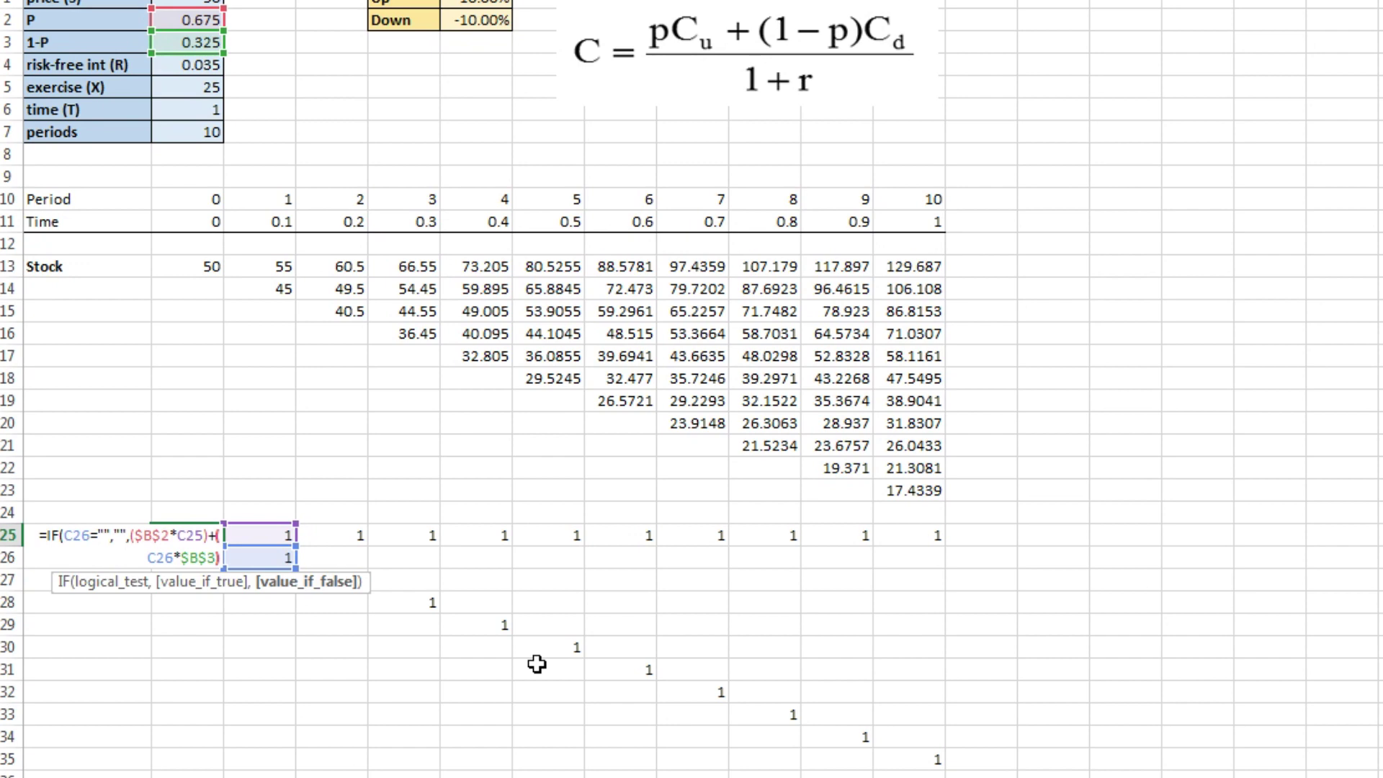
pyautogui.click(134, 536)
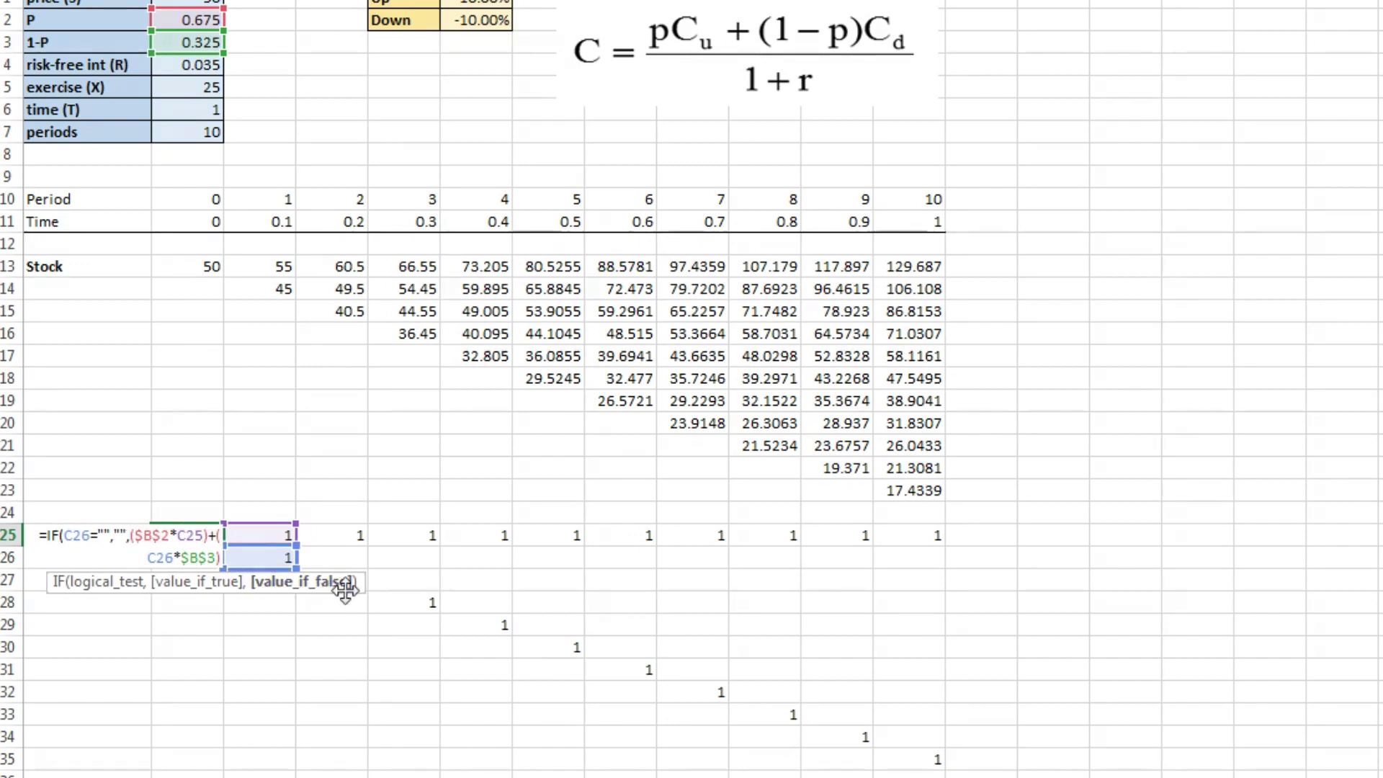
pyautogui.write('(')
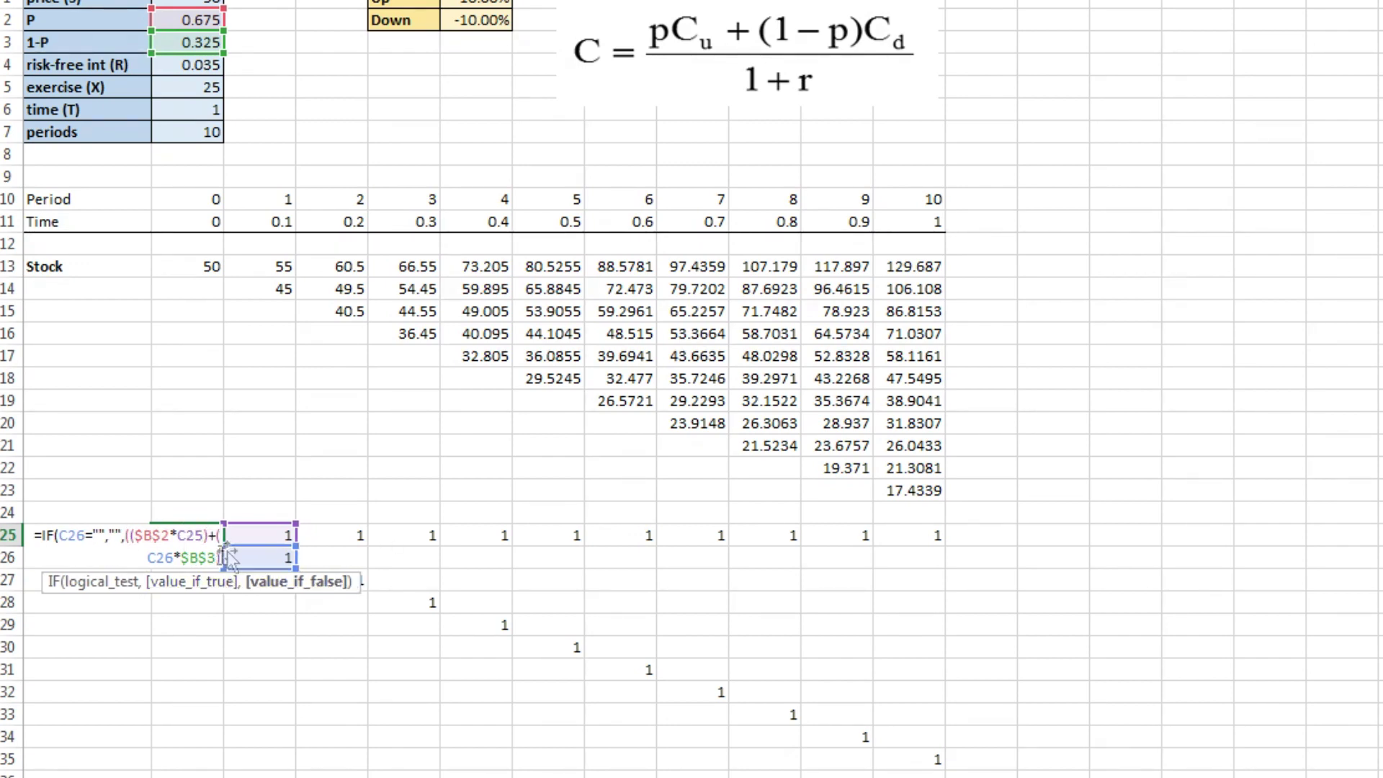
pyautogui.write(')')
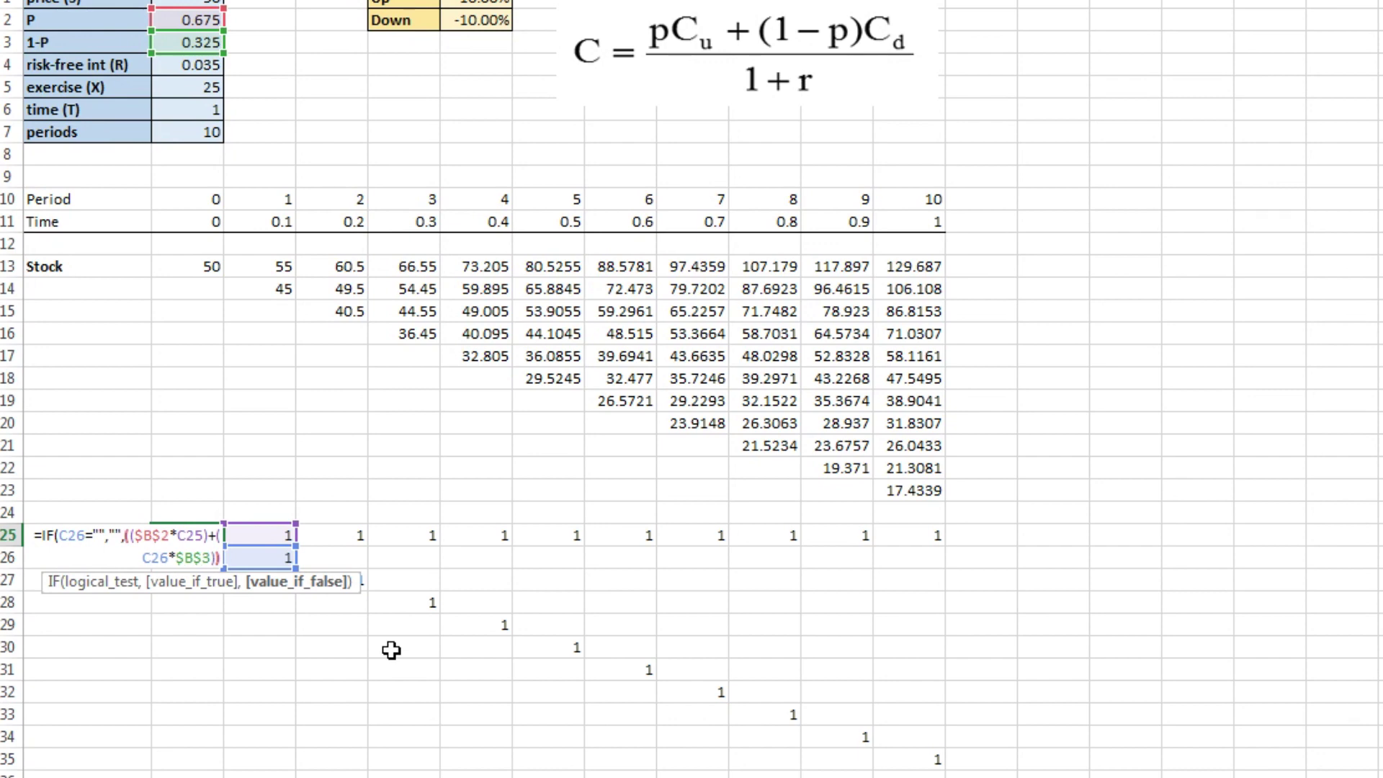
pyautogui.write('/(')
pyautogui.press('BackSpace')
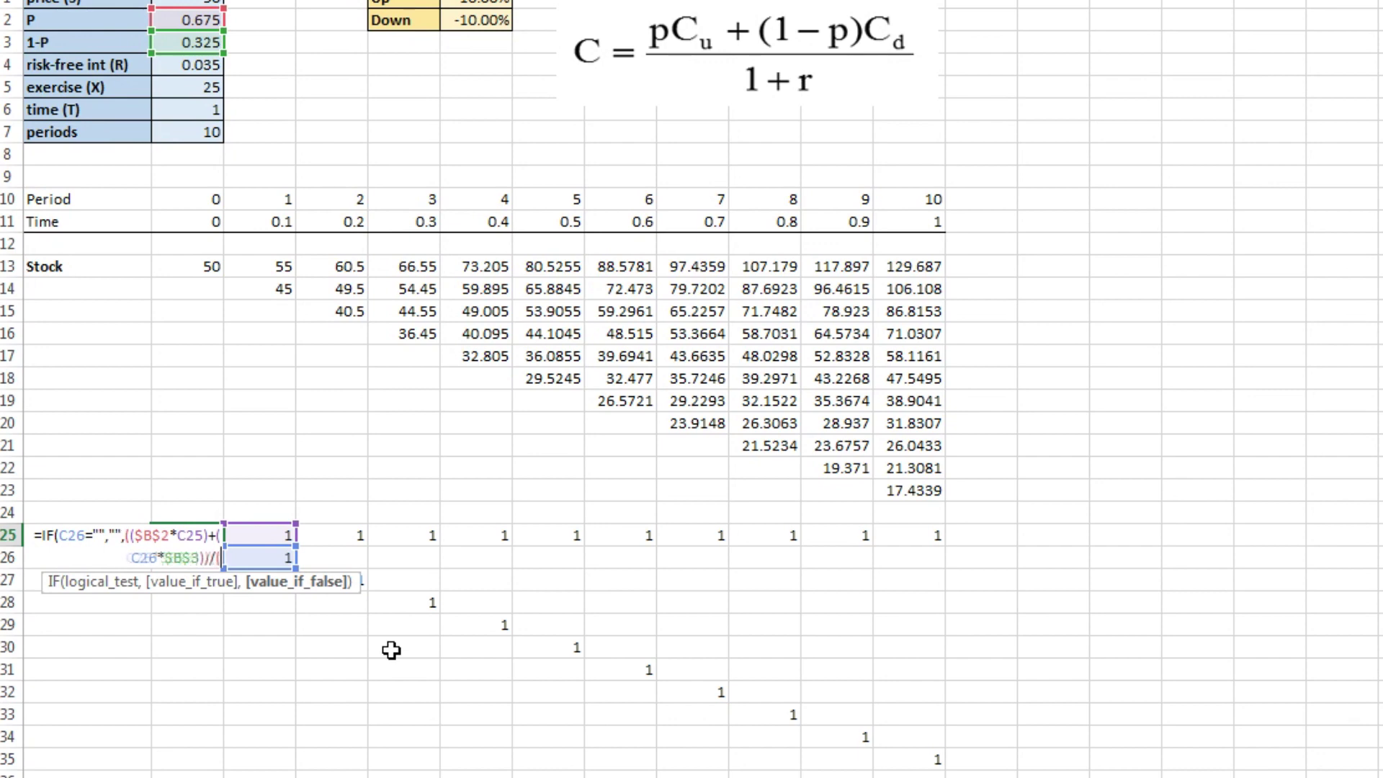
pyautogui.write('1+')
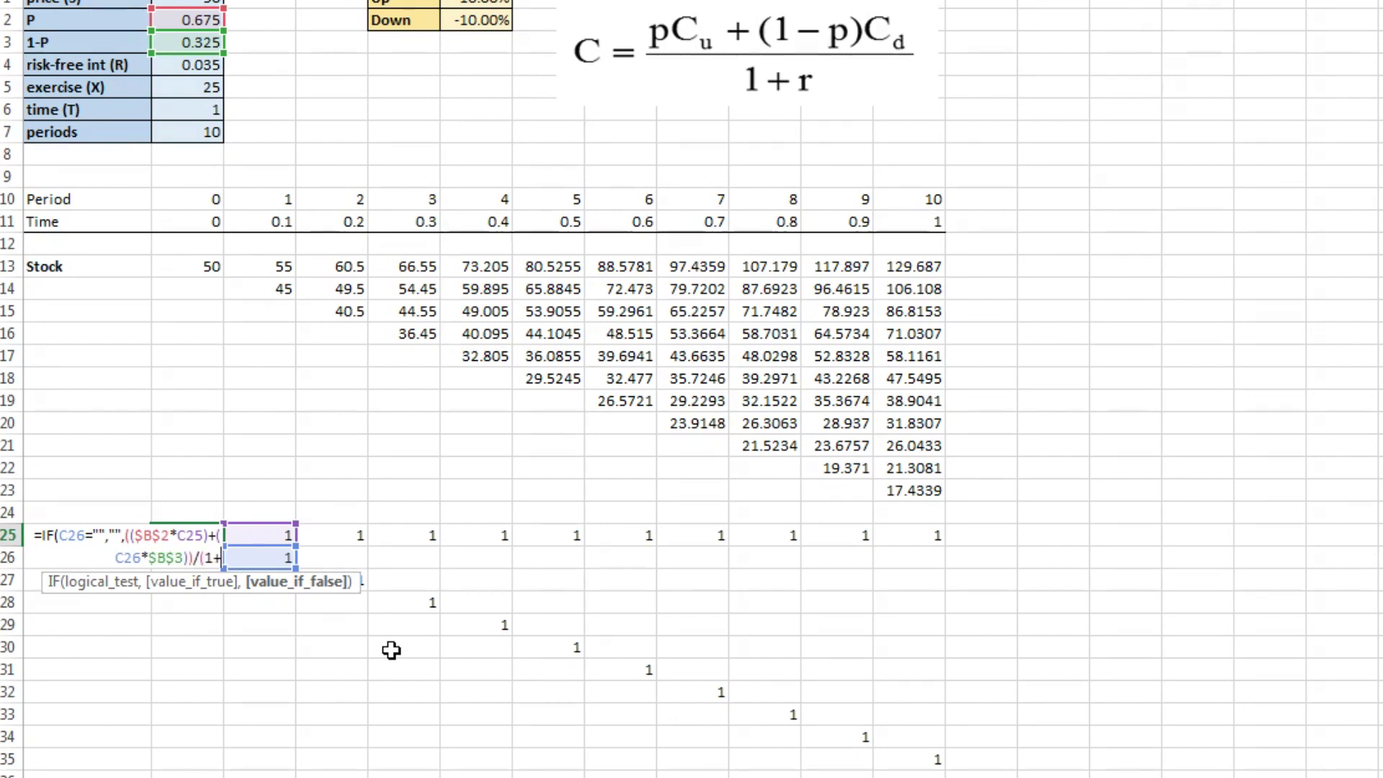
pyautogui.click(200, 66)
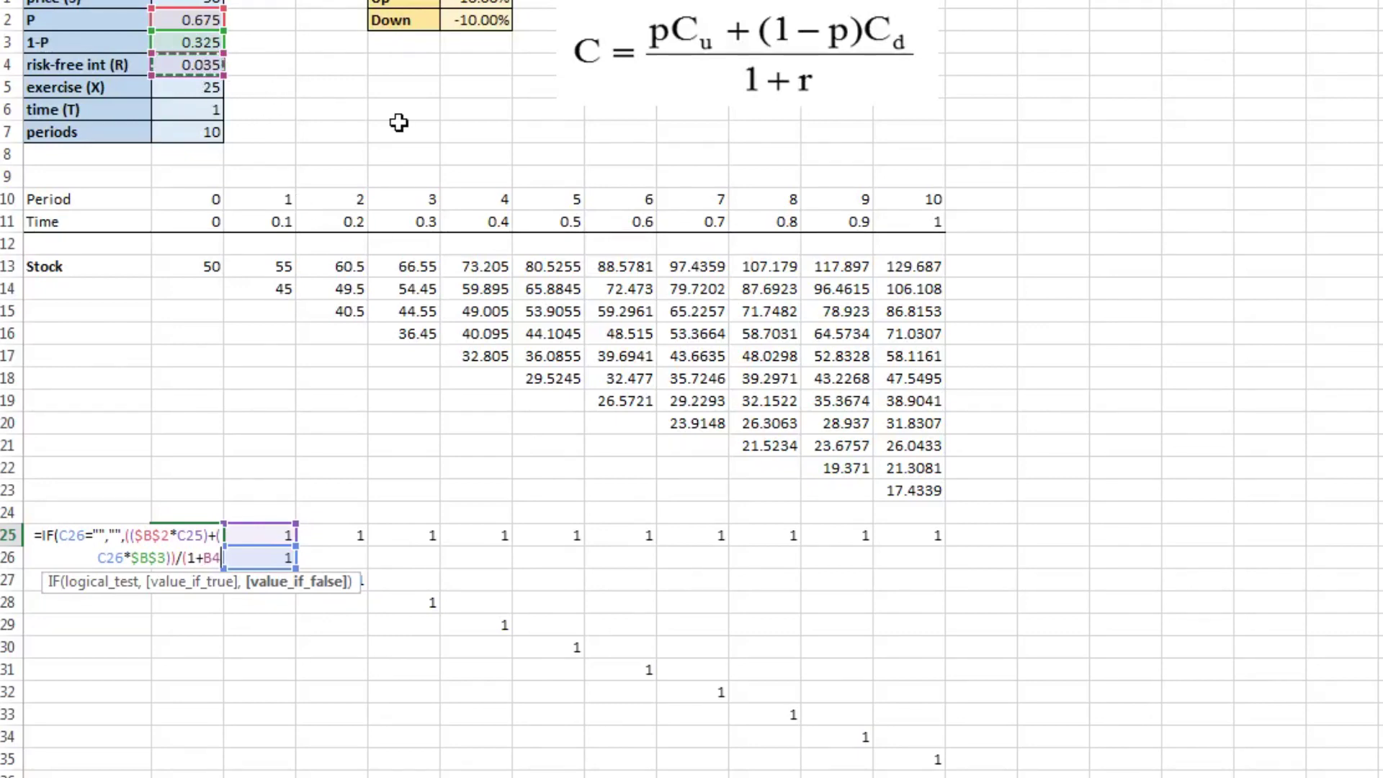
pyautogui.press('F4')
pyautogui.write(')')
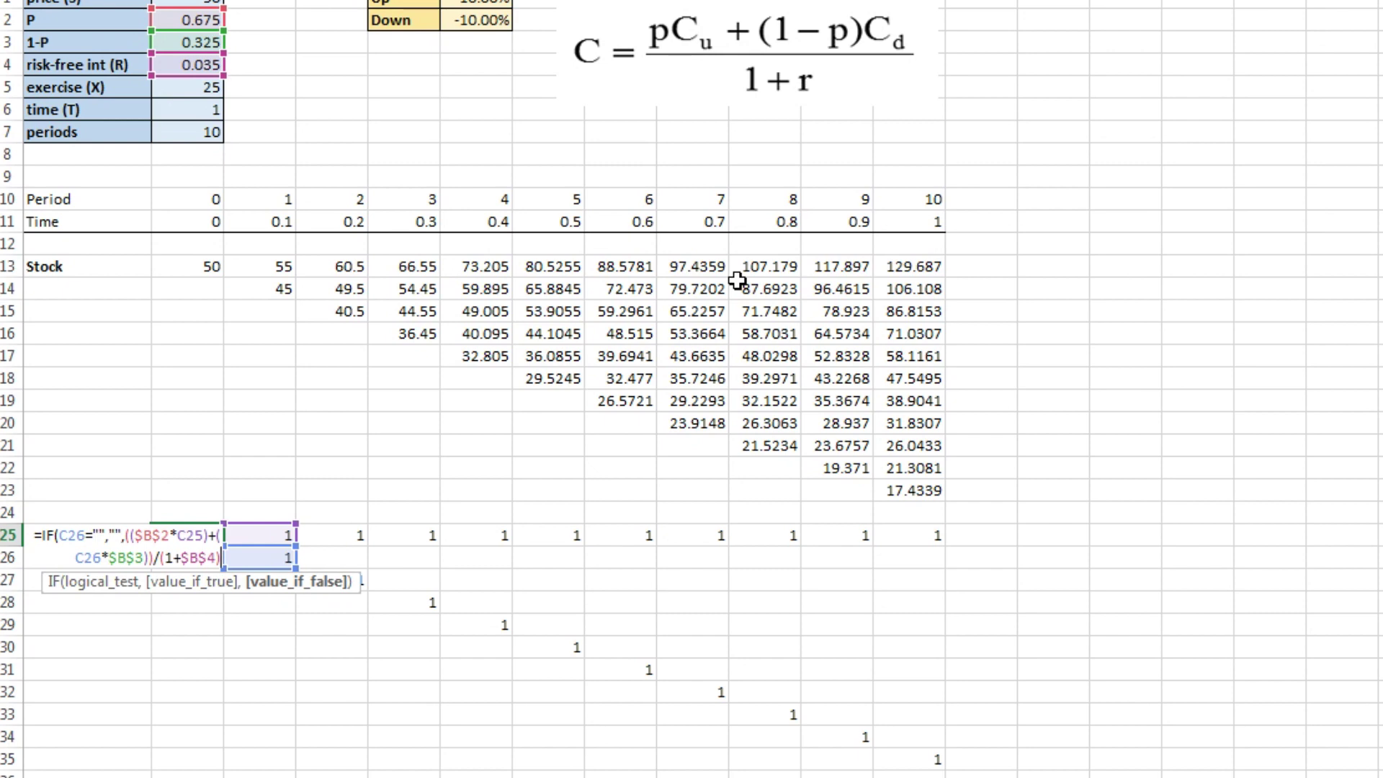
pyautogui.write(')')
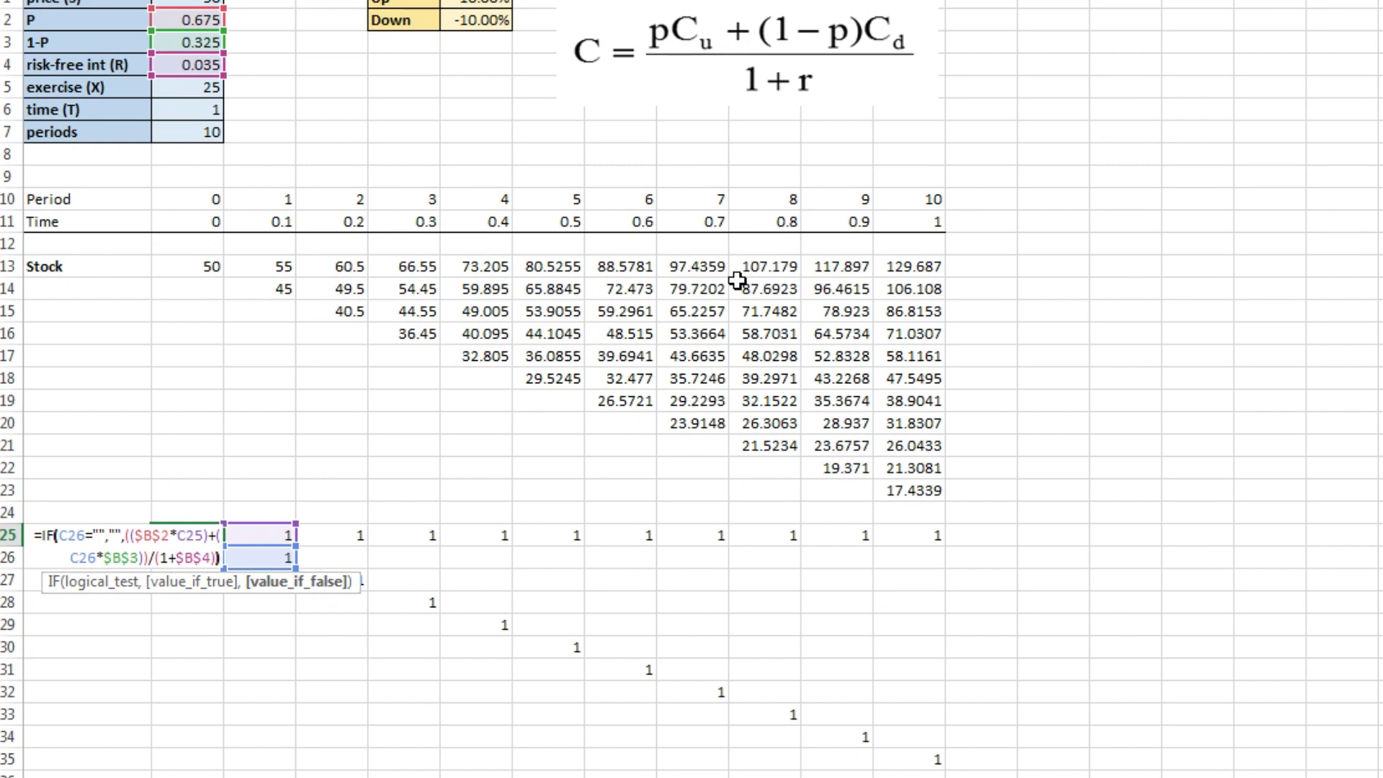
pyautogui.press('Return')
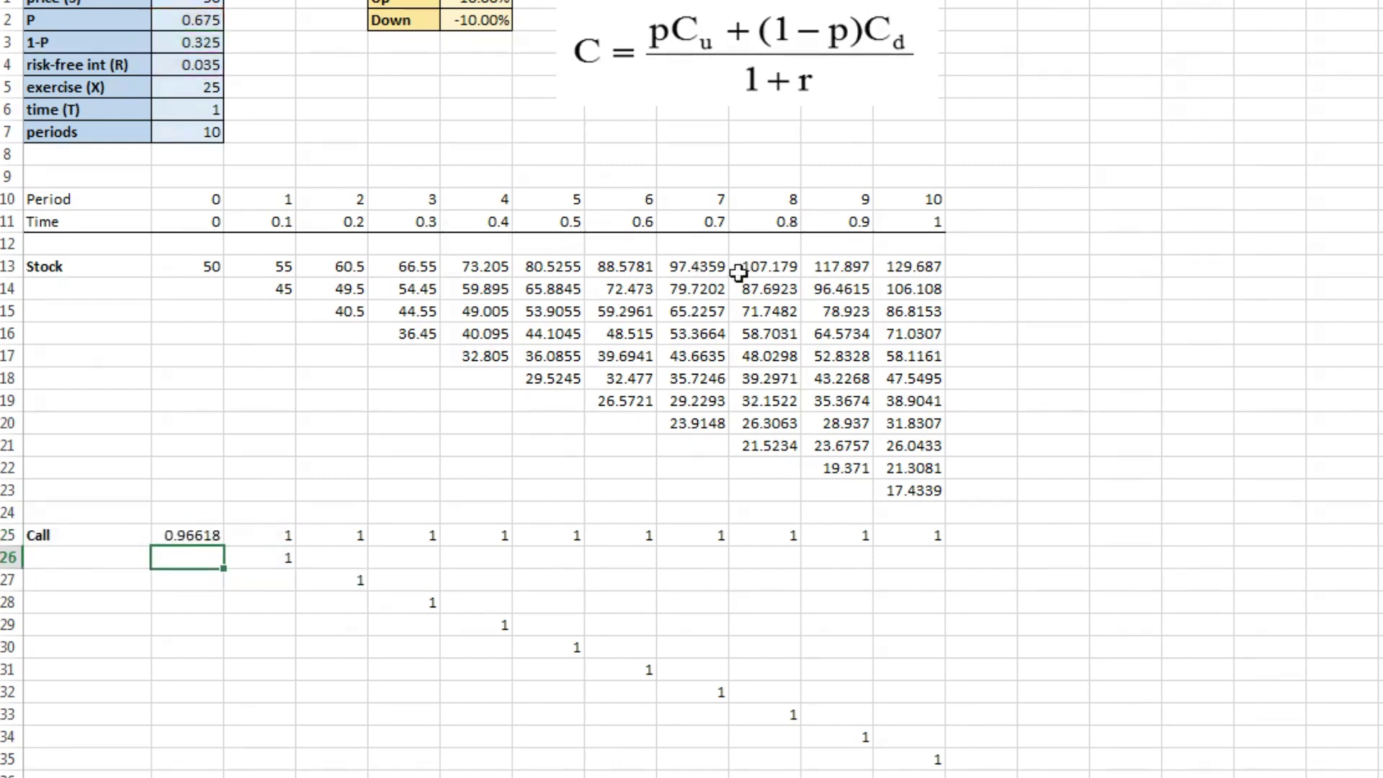
# - Fill the B25 call formula right to L25 and down to row 35, leaving B25:L35 blank
pyautogui.click(196, 538)
pyautogui.moveTo(222, 547); pyautogui.dragTo(927, 535)
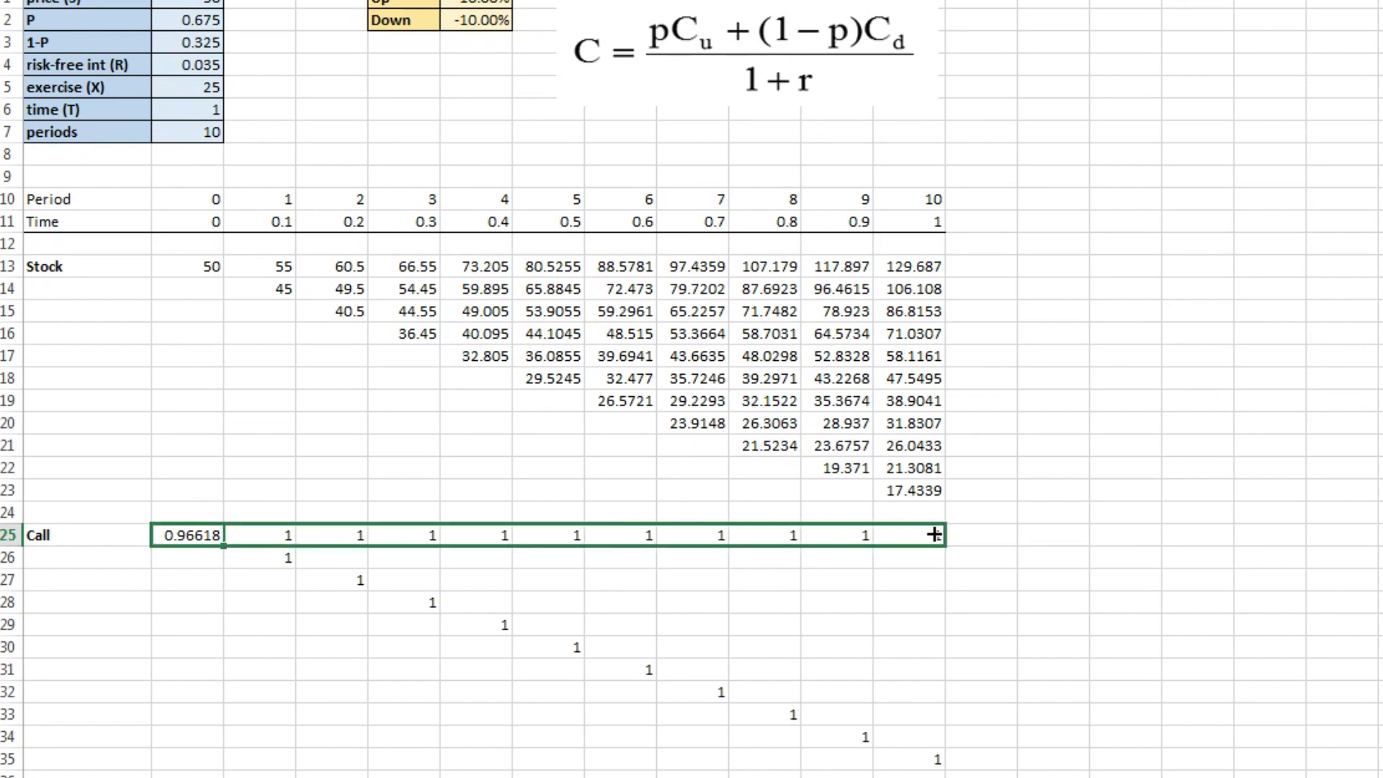
pyautogui.moveTo(933, 535); pyautogui.dragTo(934, 762)
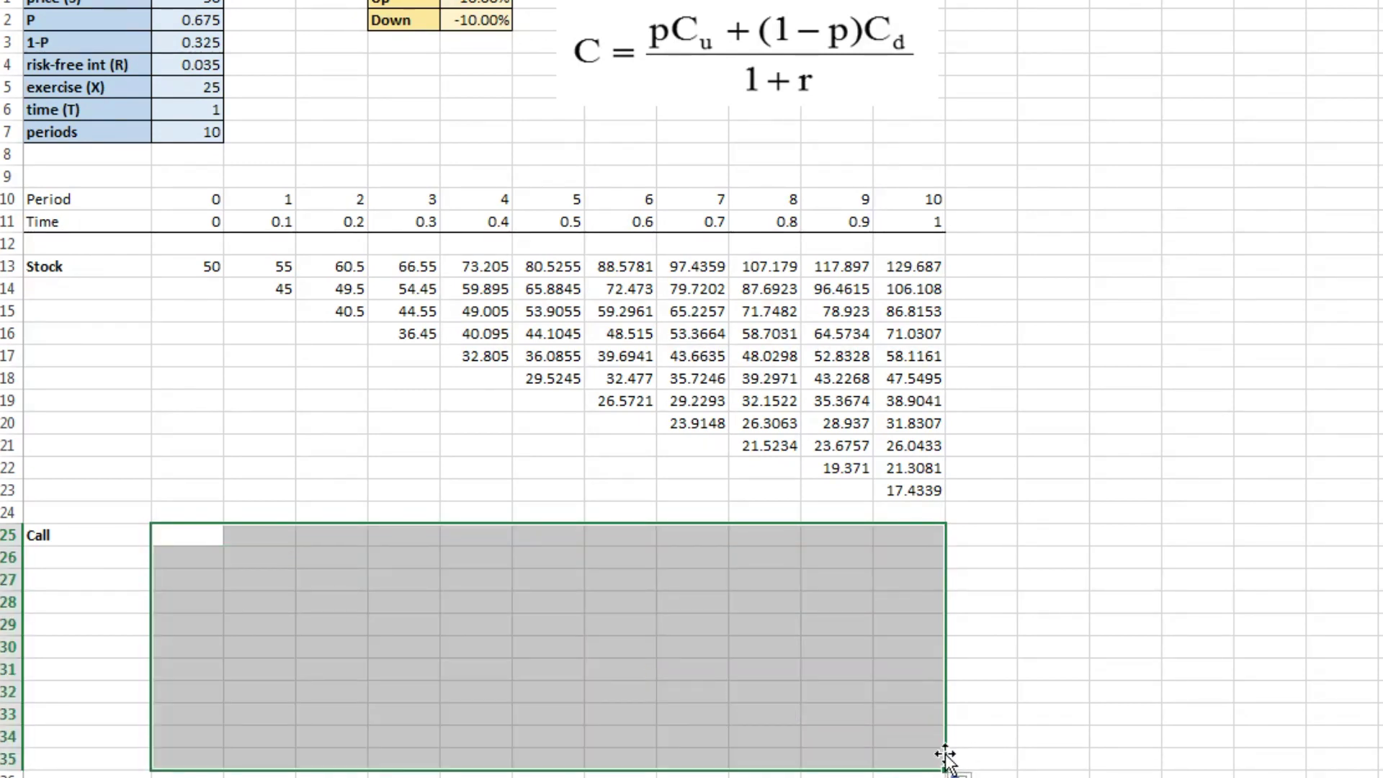
pyautogui.click(904, 756)
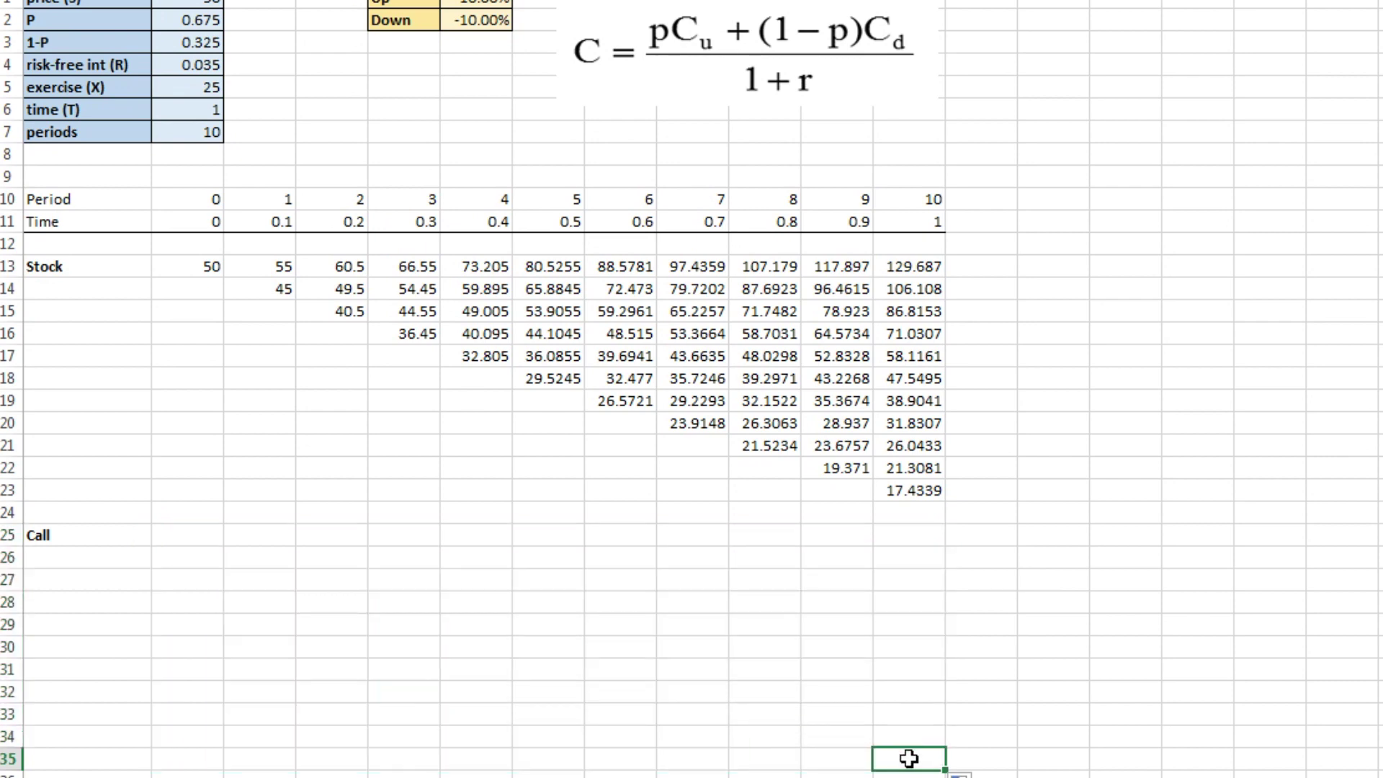
pyautogui.doubleClick(908, 758)
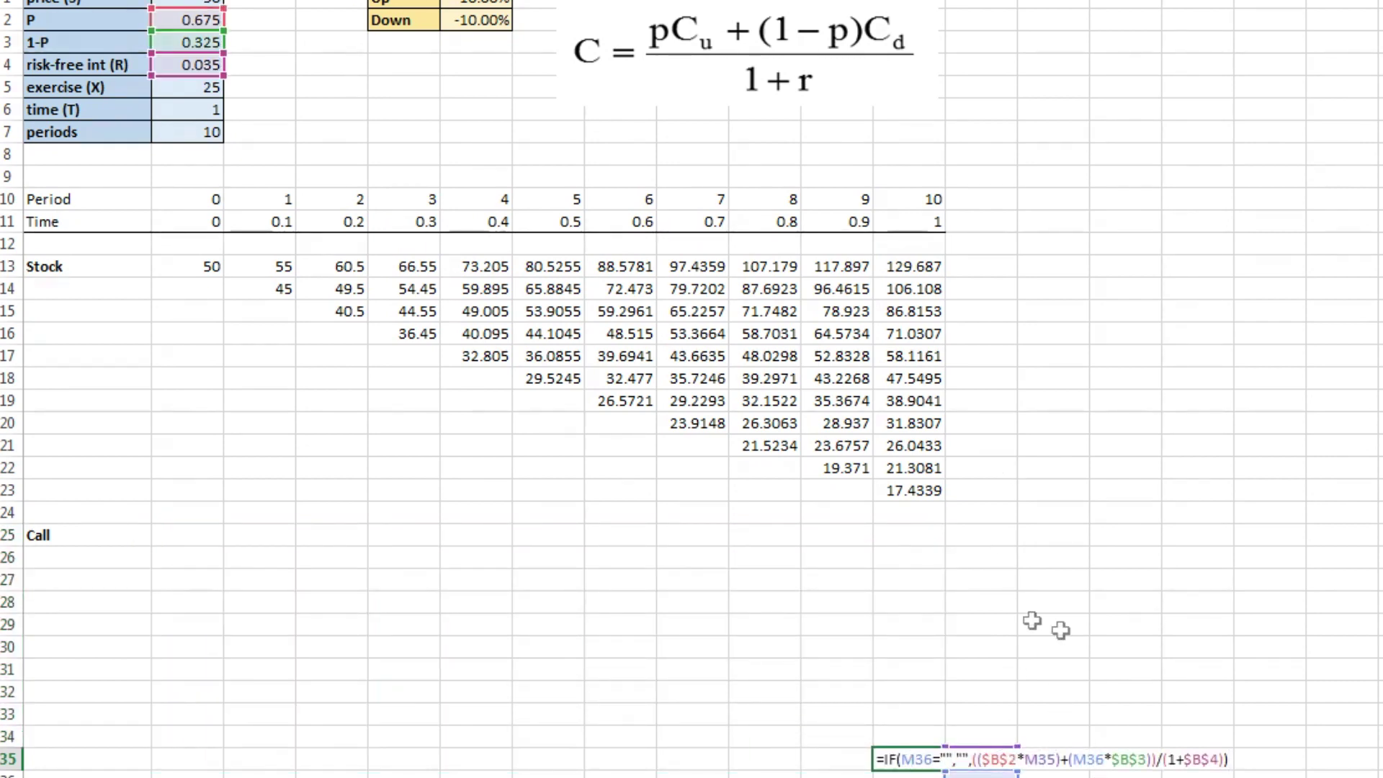
pyautogui.click(915, 537)
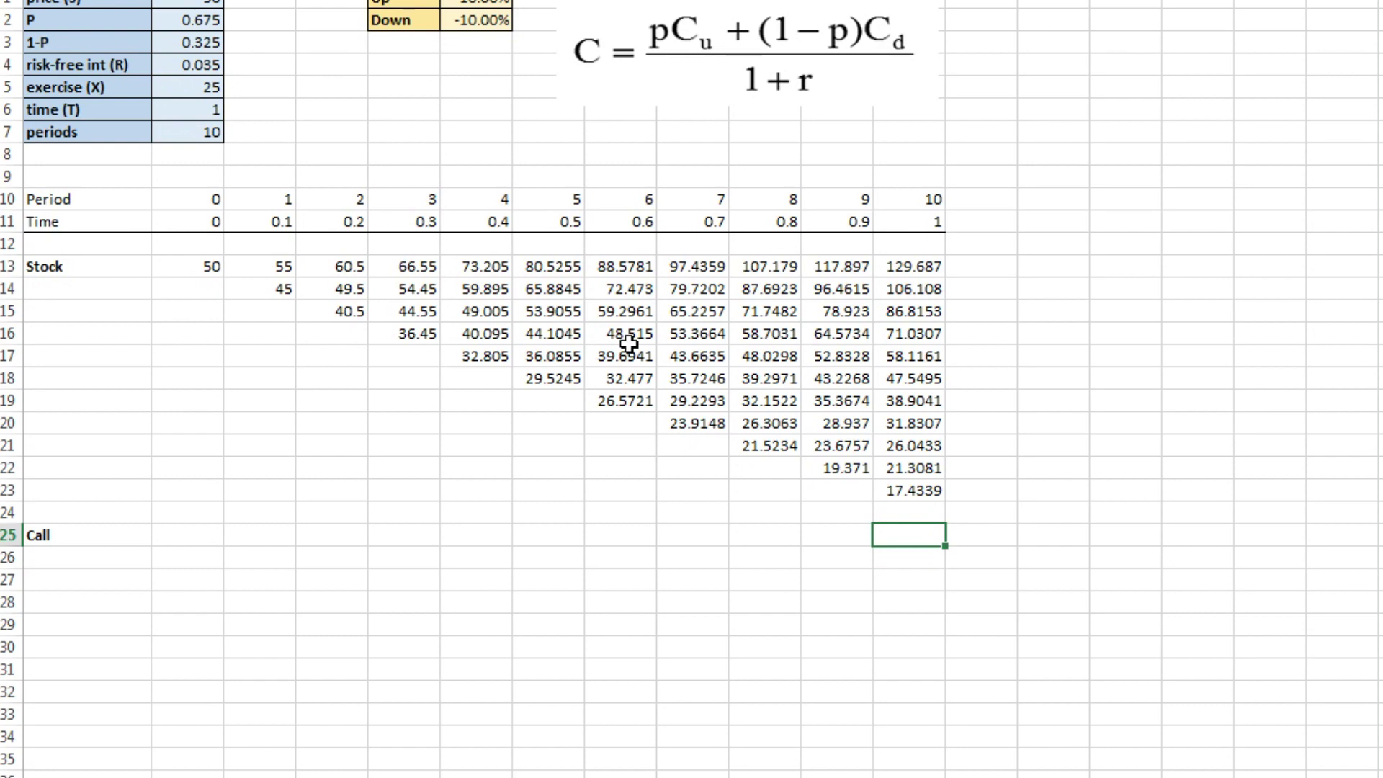
# - Enter =max(L13-$B$5,0) in L25 for a terminal call payoff of 104.687
pyautogui.write('max')
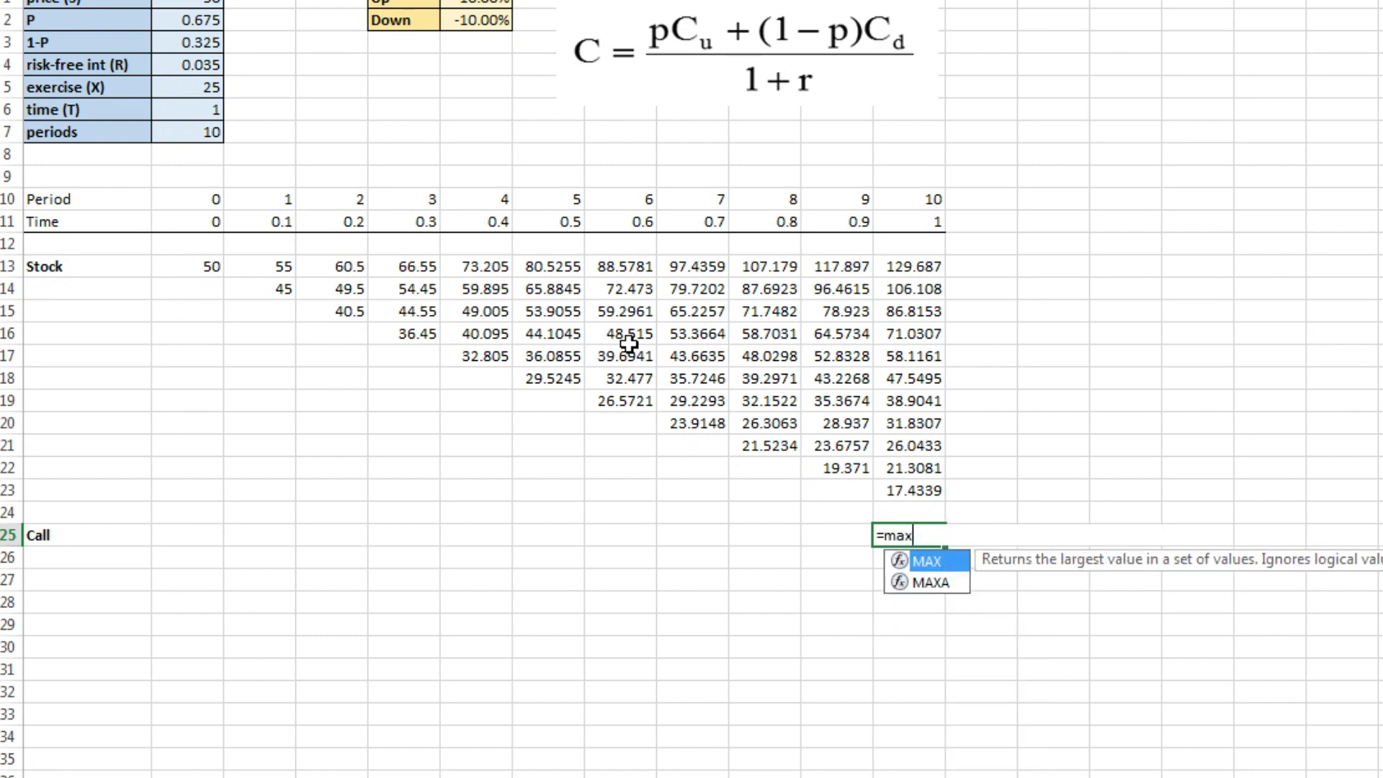
pyautogui.write('(')
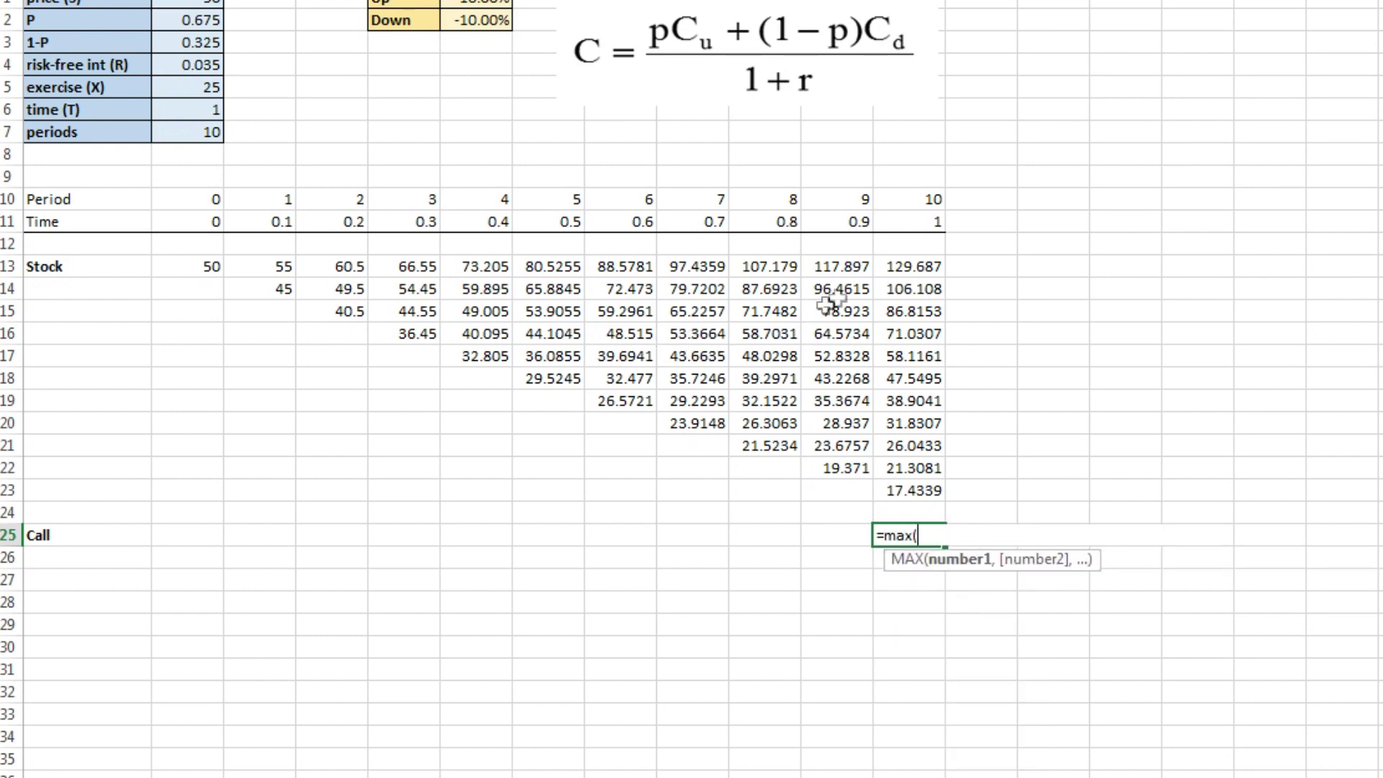
pyautogui.click(916, 267)
pyautogui.write('-')
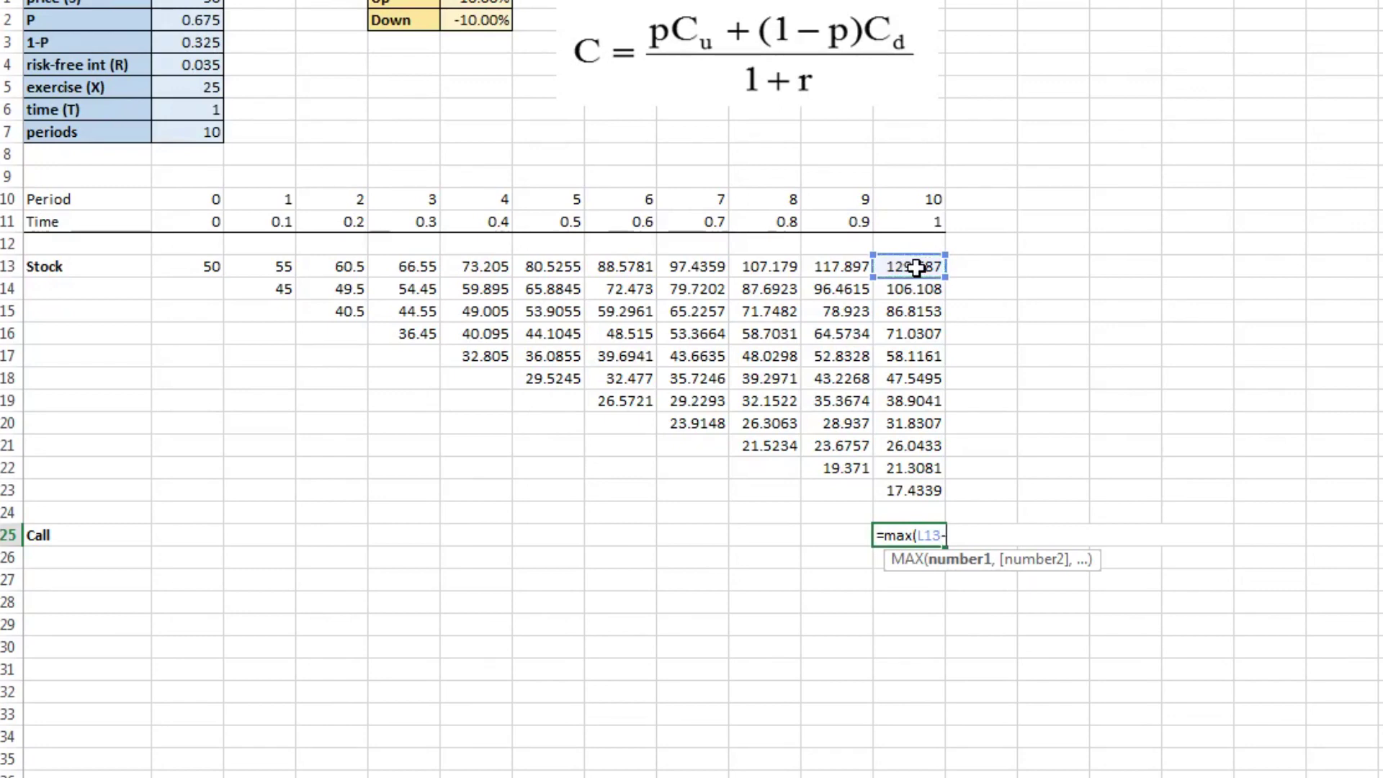
pyautogui.click(202, 88)
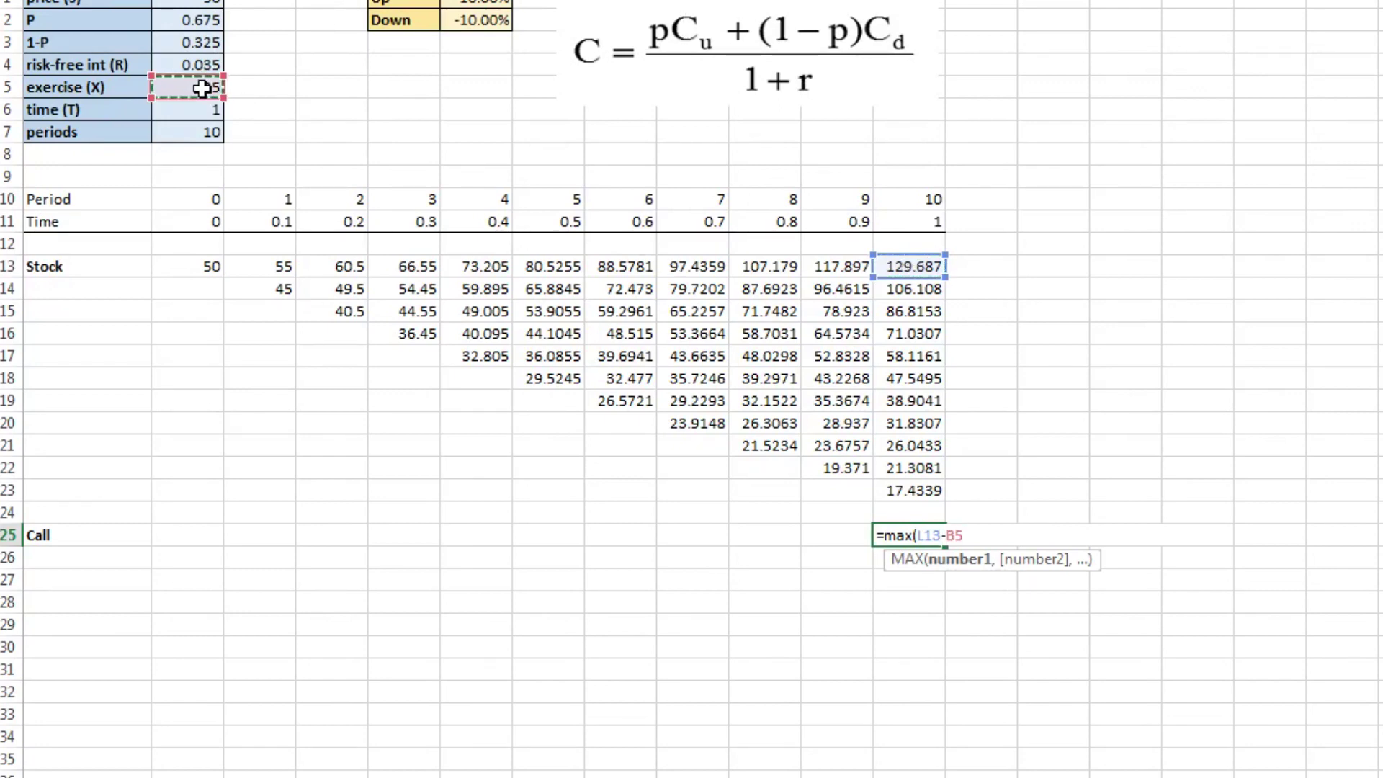
pyautogui.press('F4')
pyautogui.write(',0)')
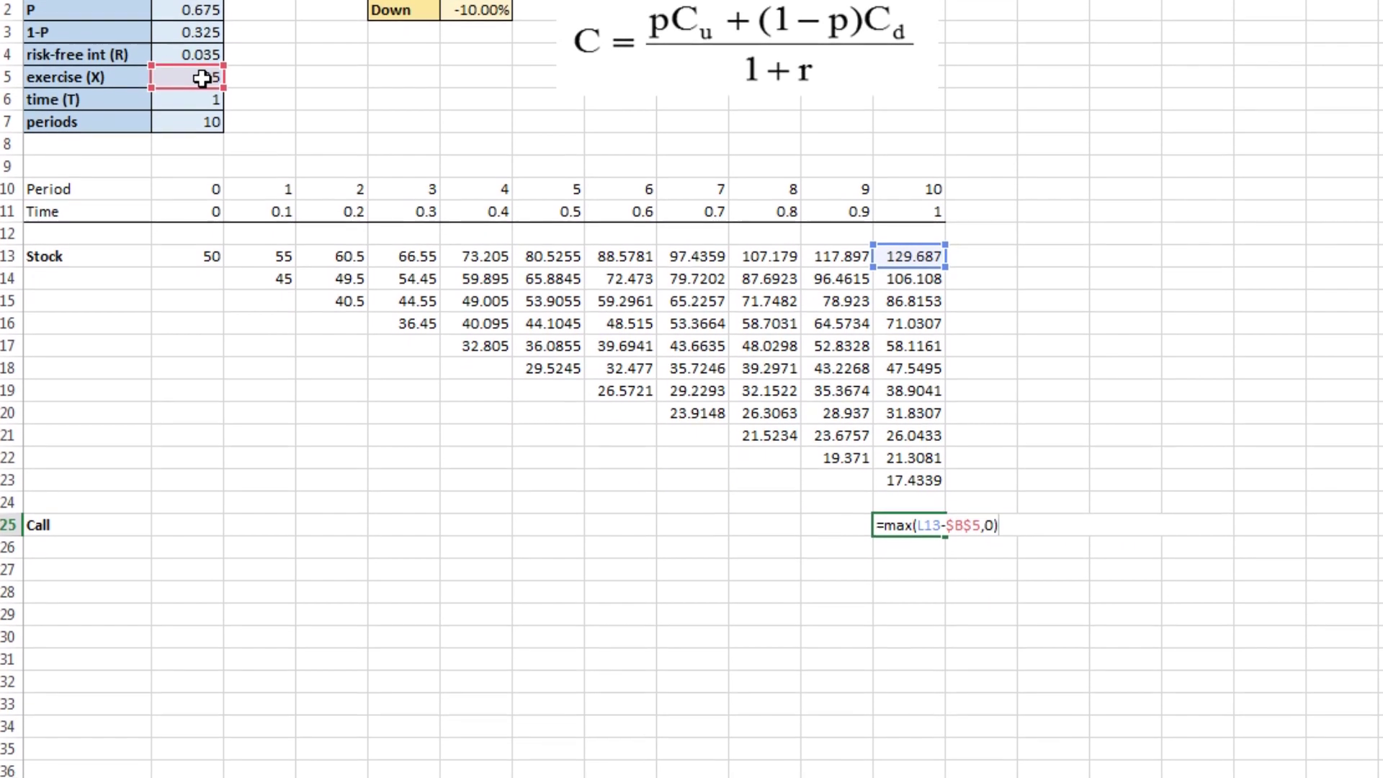
pyautogui.press('Return')
pyautogui.click(929, 505)
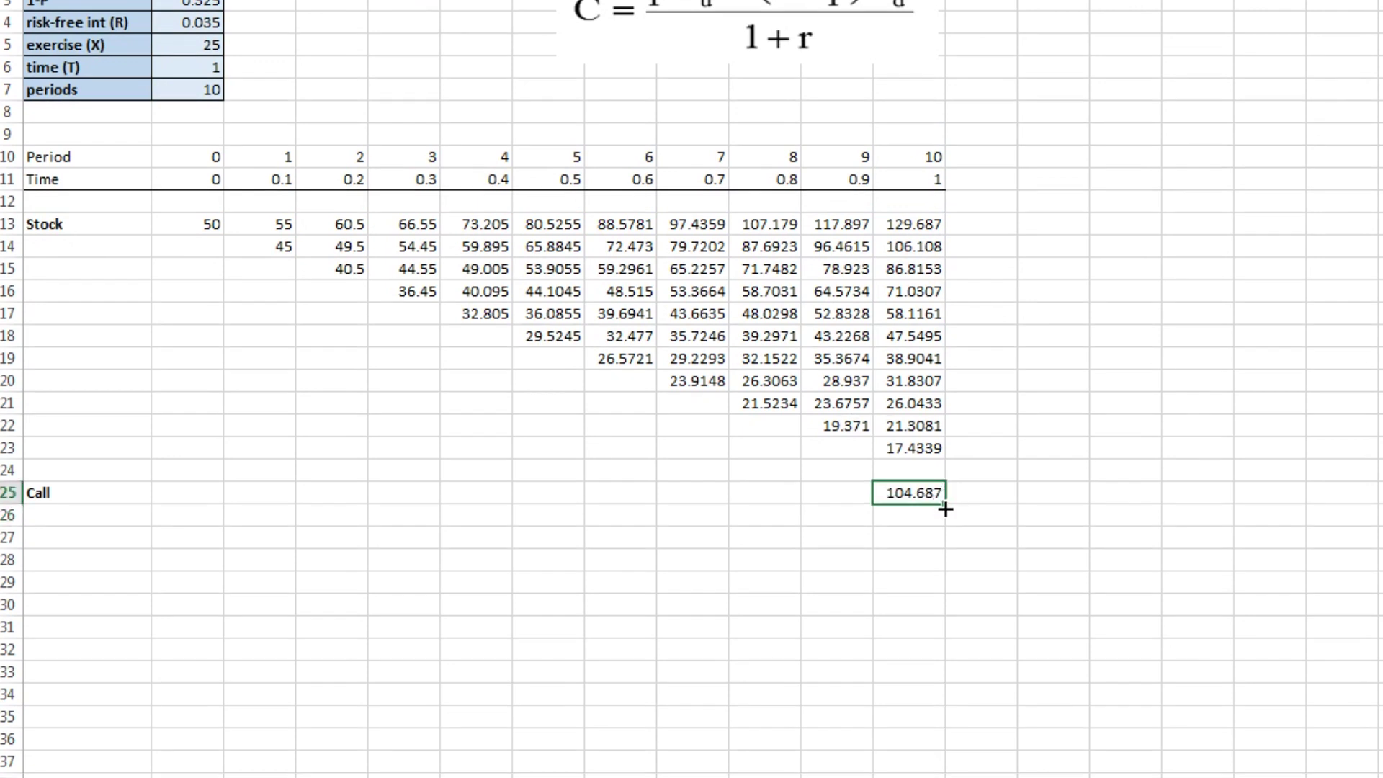
# - Fill the payoff formula down column L, clear the extra L36, and check B25 shows 32.2778
pyautogui.moveTo(945, 509); pyautogui.dragTo(951, 750)
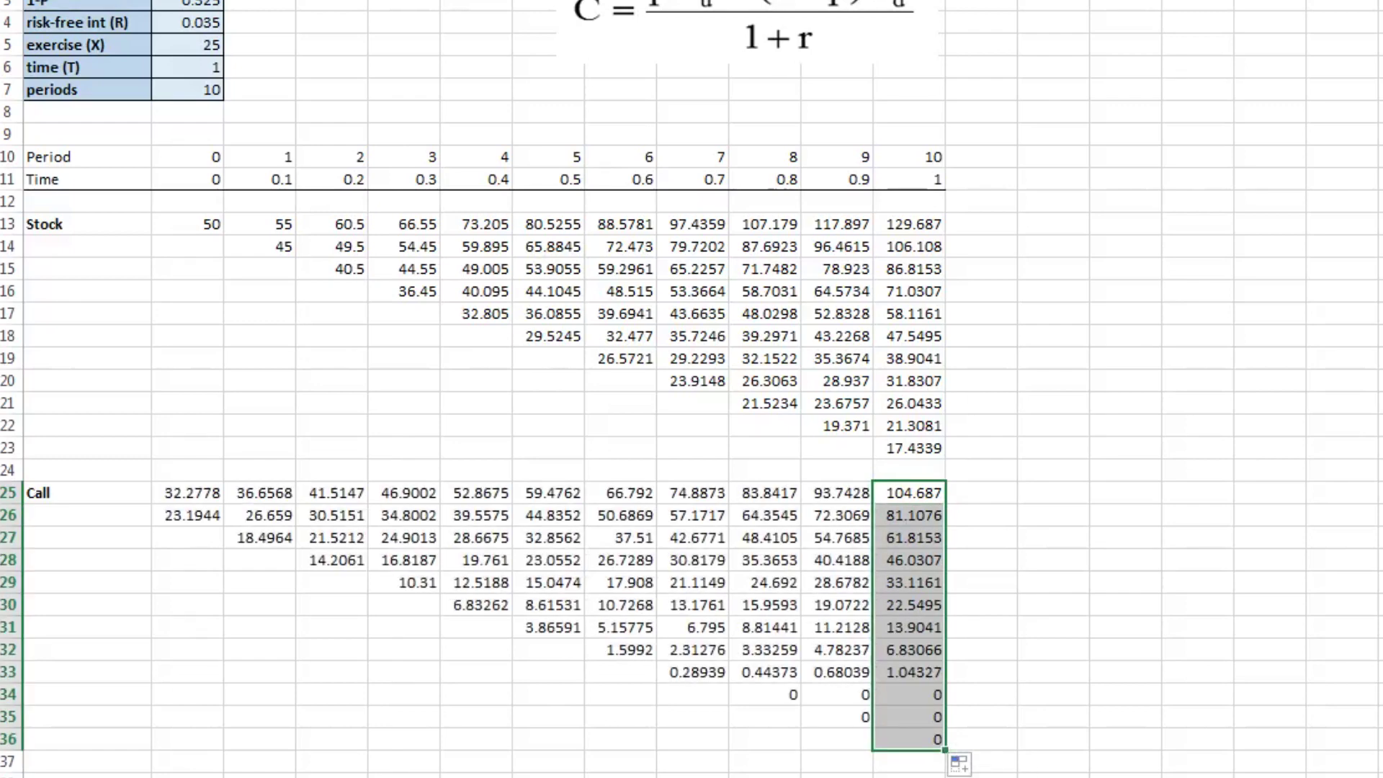
pyautogui.click(906, 739)
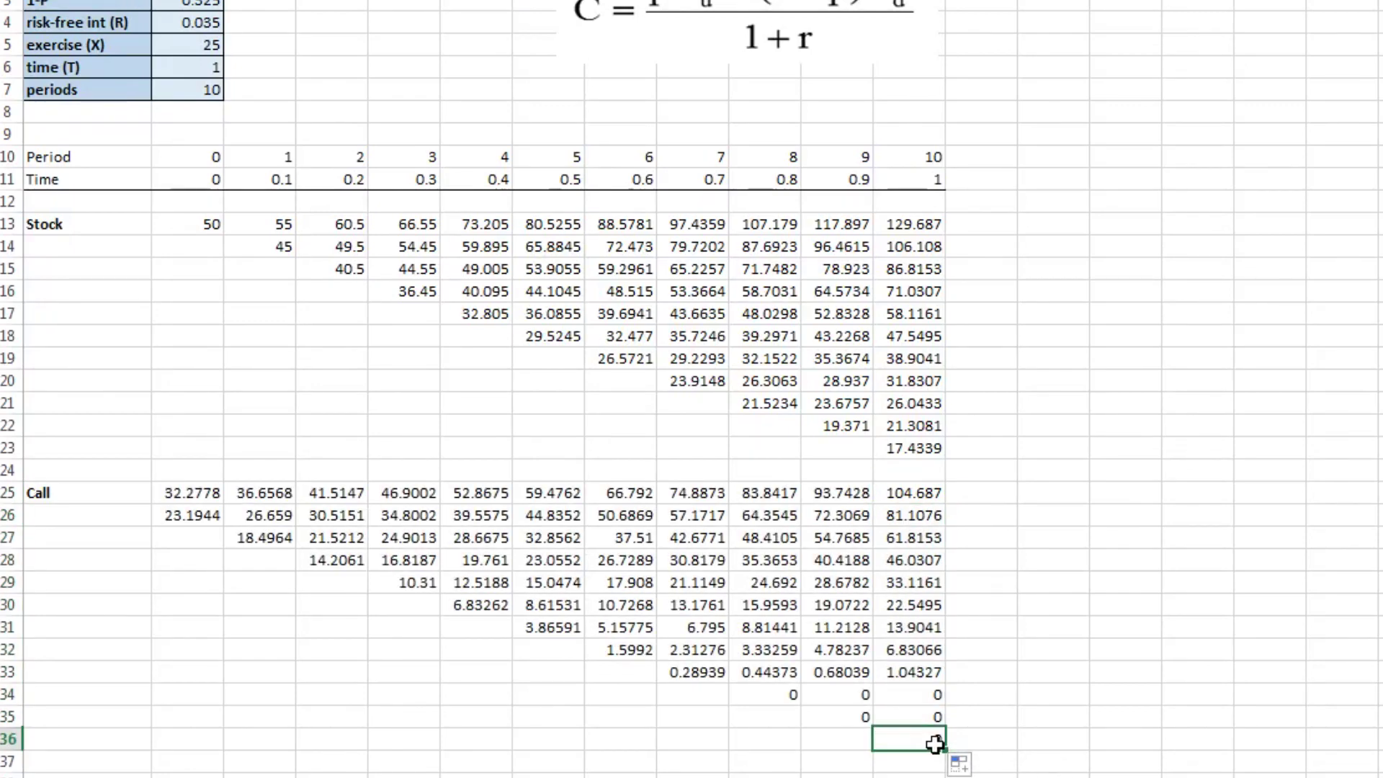
pyautogui.press('Delete')
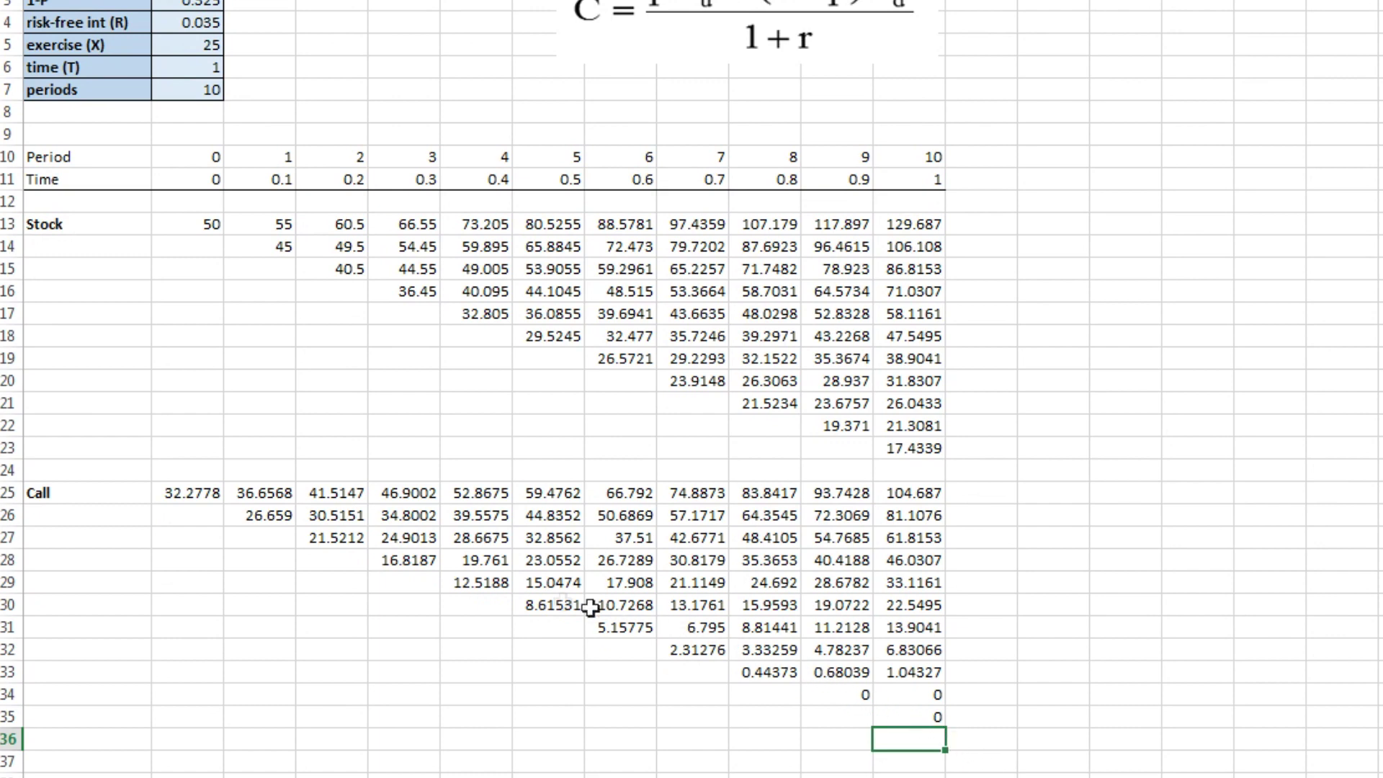
pyautogui.click(201, 493)
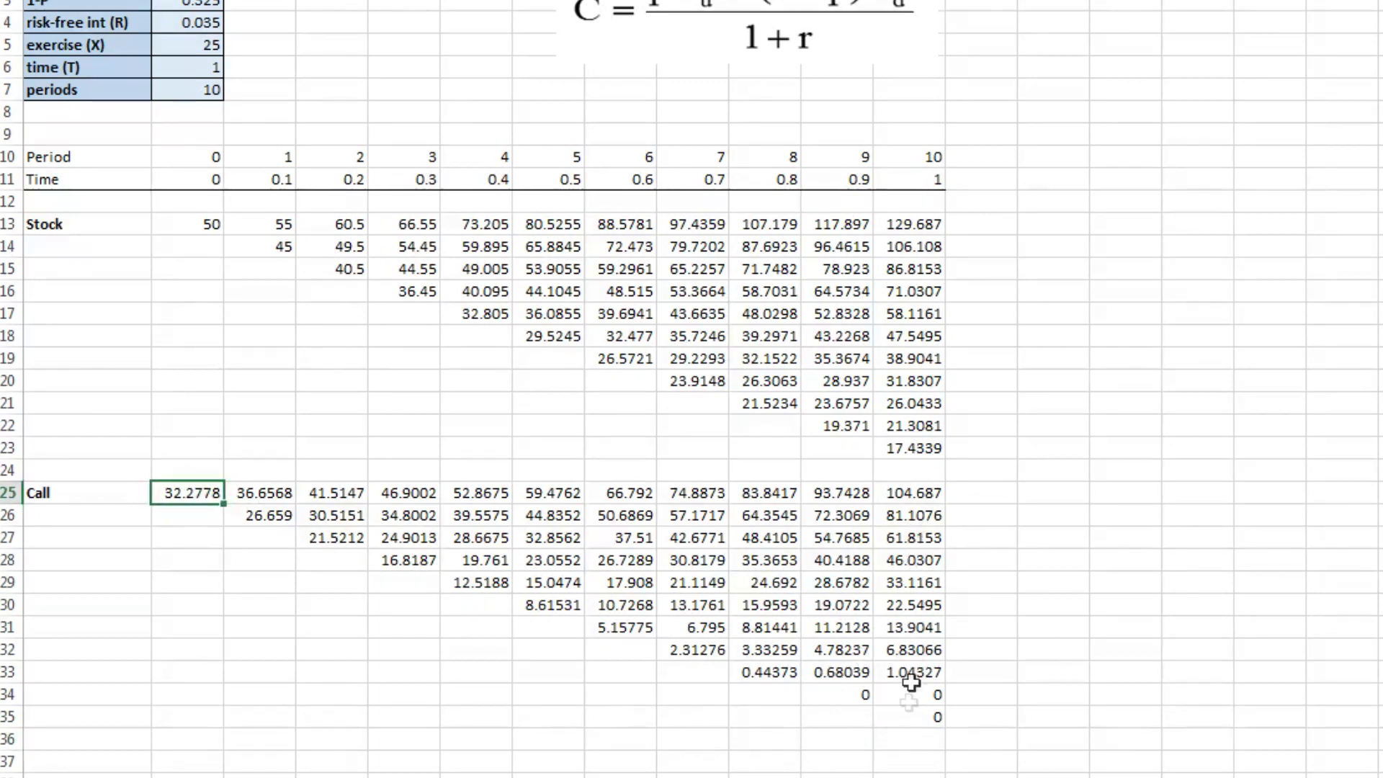
# - Verify the call tree formulas along the diagonal from K34 up to G30
pyautogui.click(864, 694)
pyautogui.press('Delete')
pyautogui.hotkey('ctrl', 'z')
pyautogui.press('F2')
pyautogui.press('Escape')
pyautogui.press('Left')
pyautogui.press('Up')
pyautogui.press('F2')
pyautogui.press('Escape')
pyautogui.press('F2')
pyautogui.press('Escape')
pyautogui.press('Left')
pyautogui.press('Up')
pyautogui.press('F2')
pyautogui.press('Escape')
pyautogui.press('Left')
pyautogui.press('Up')
pyautogui.press('F2')
pyautogui.press('Escape')
pyautogui.press('Left')
pyautogui.press('Up')
pyautogui.press('F2')
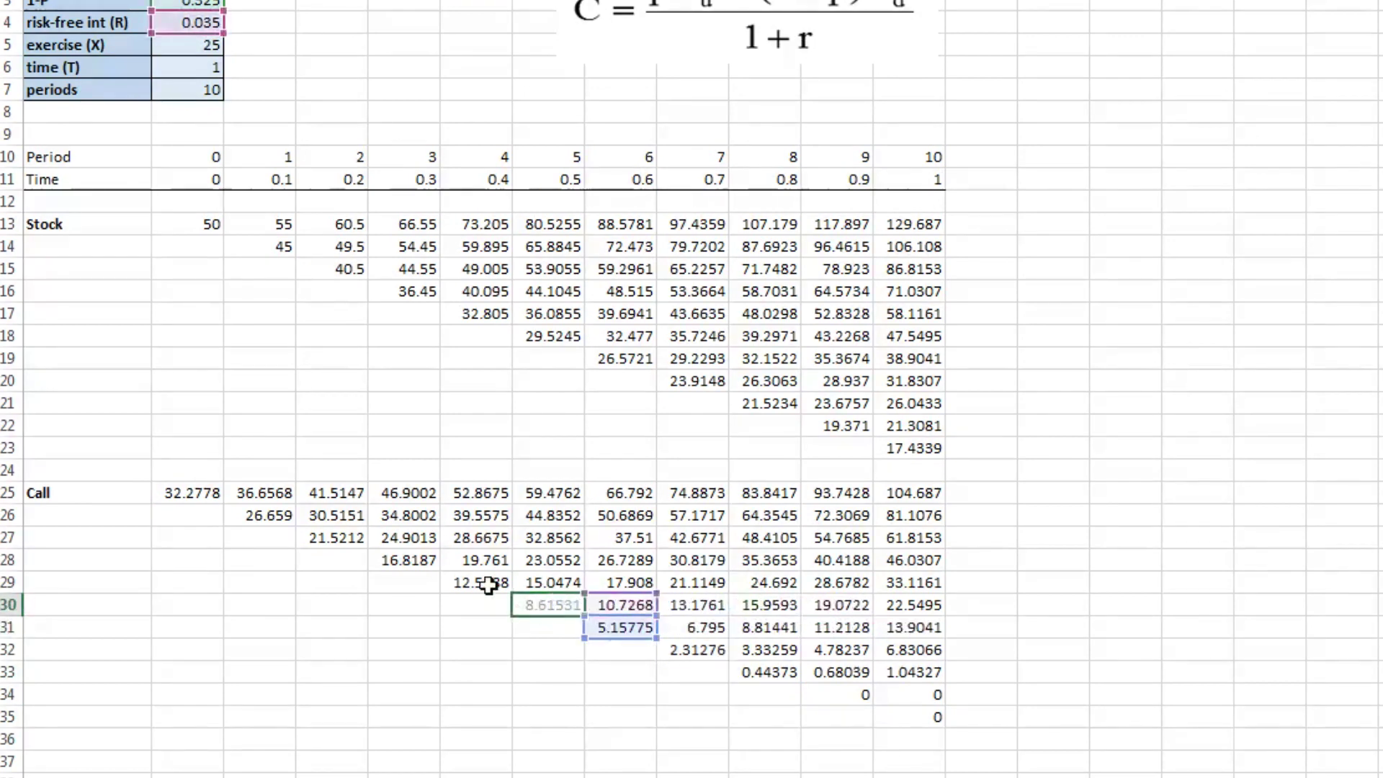